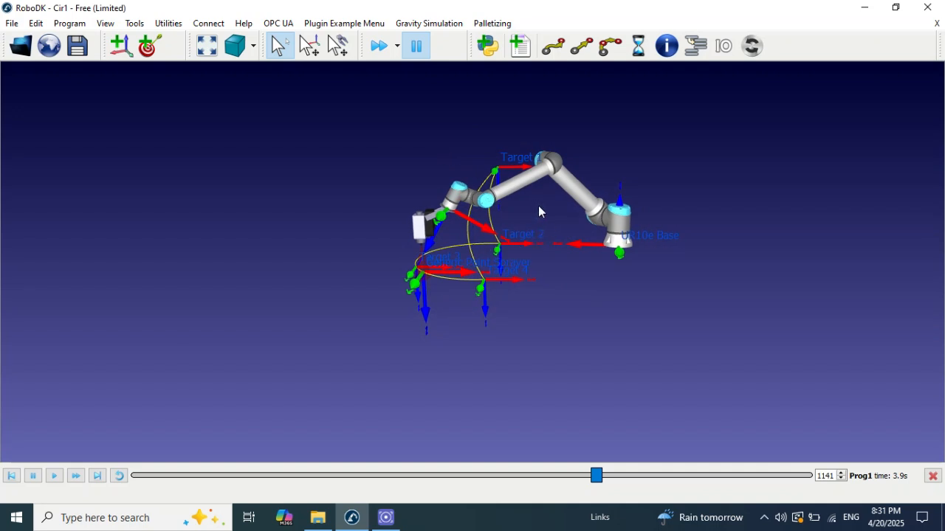
Step: Examine the robot arm, its paint sprayer and the curved path through the targets from several angles
{"action": "left_click_drag", "start_coordinate": [509, 263], "coordinate": [721, 308]}
{"action": "scroll", "coordinate": [553, 270], "scroll_direction": "up", "scroll_amount": 5}
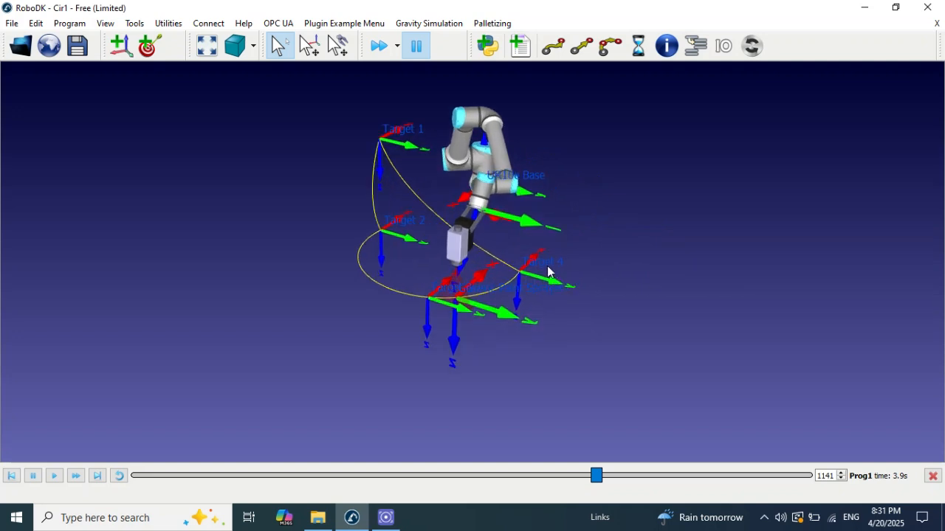
{"action": "left_click_drag", "start_coordinate": [448, 238], "coordinate": [349, 204]}
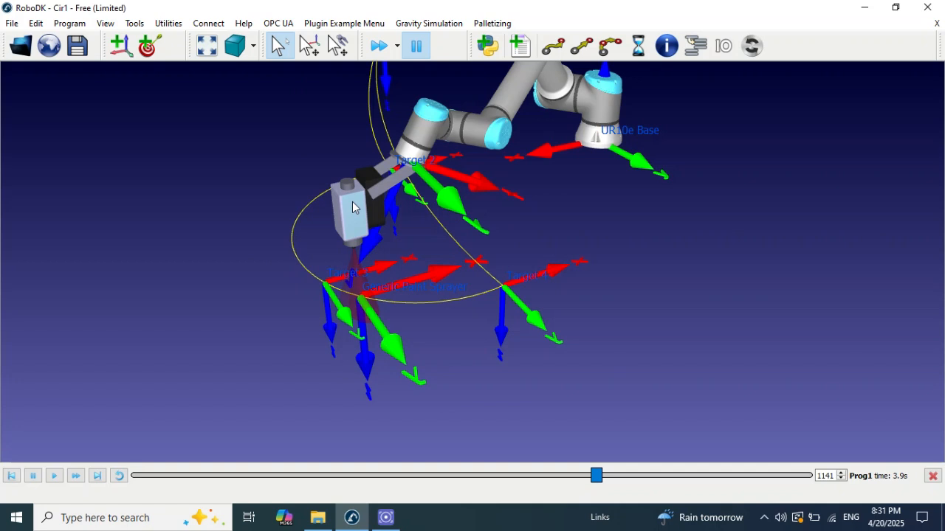
{"action": "left_click_drag", "start_coordinate": [362, 225], "coordinate": [319, 192]}
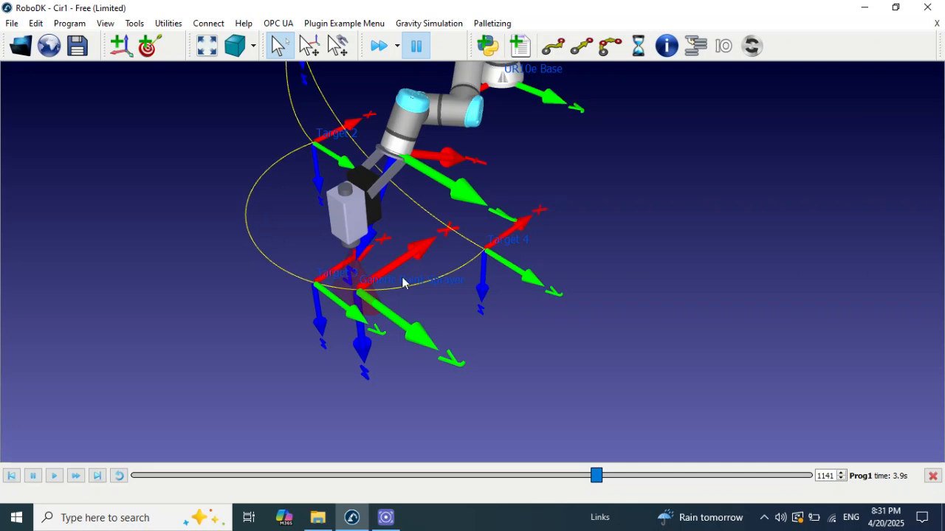
{"action": "scroll", "coordinate": [571, 178], "scroll_direction": "down", "scroll_amount": 4}
{"action": "scroll", "coordinate": [572, 176], "scroll_direction": "down", "scroll_amount": 3}
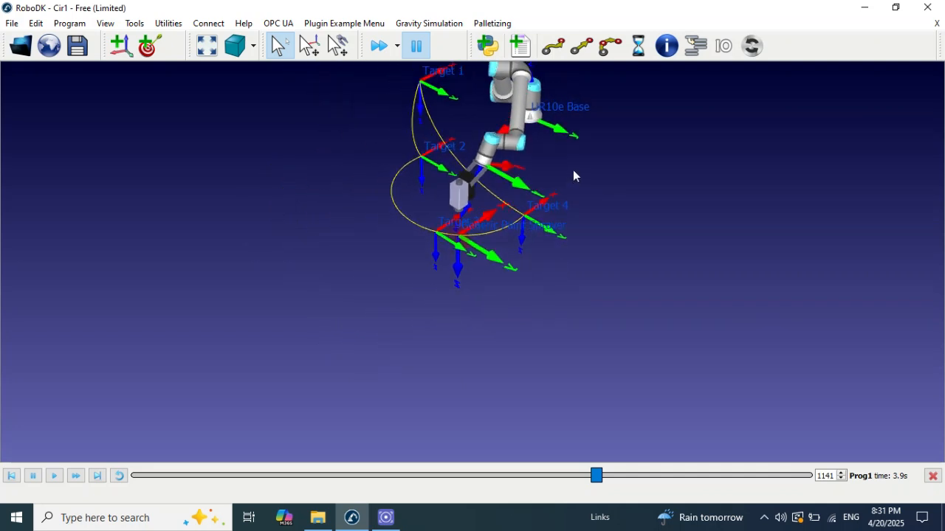
{"action": "left_click_drag", "start_coordinate": [573, 177], "coordinate": [489, 183]}
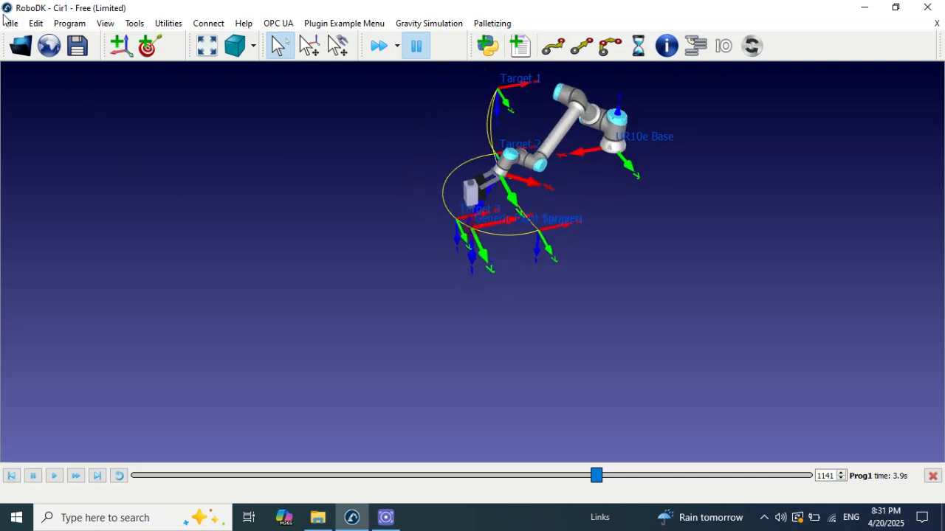
Step: Create a new empty station, open the online robot library and accept its cookie notice
{"action": "left_click", "coordinate": [11, 23]}
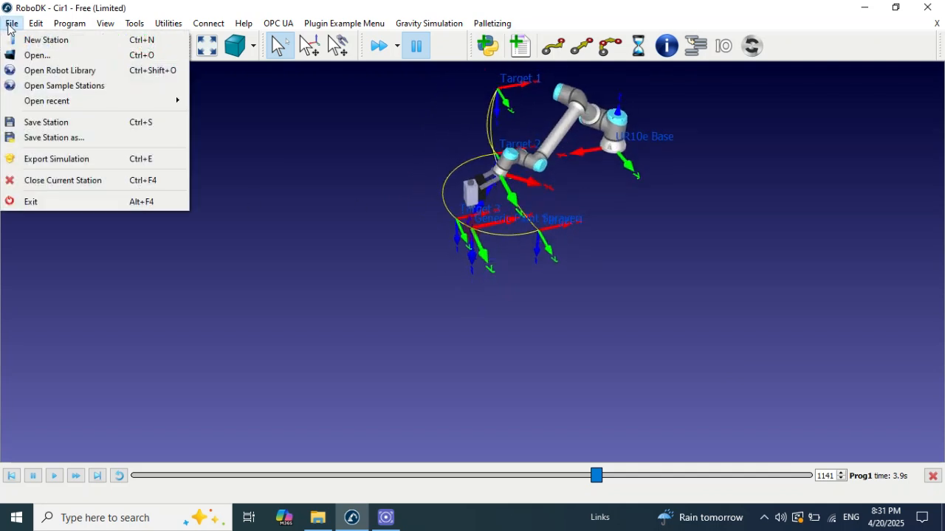
{"action": "left_click", "coordinate": [44, 40]}
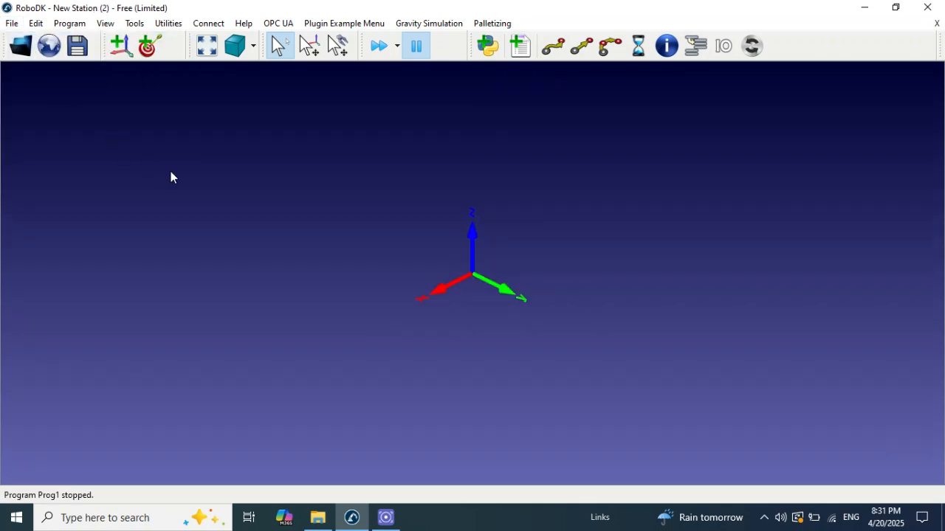
{"action": "left_click", "coordinate": [52, 50]}
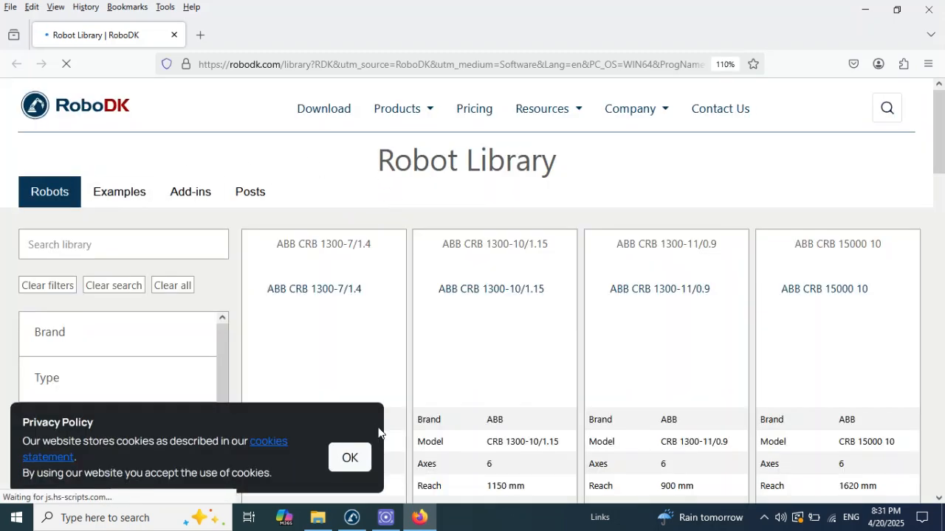
{"action": "left_click", "coordinate": [356, 455]}
Step: Search the robot library for UR10
{"action": "left_click", "coordinate": [84, 242]}
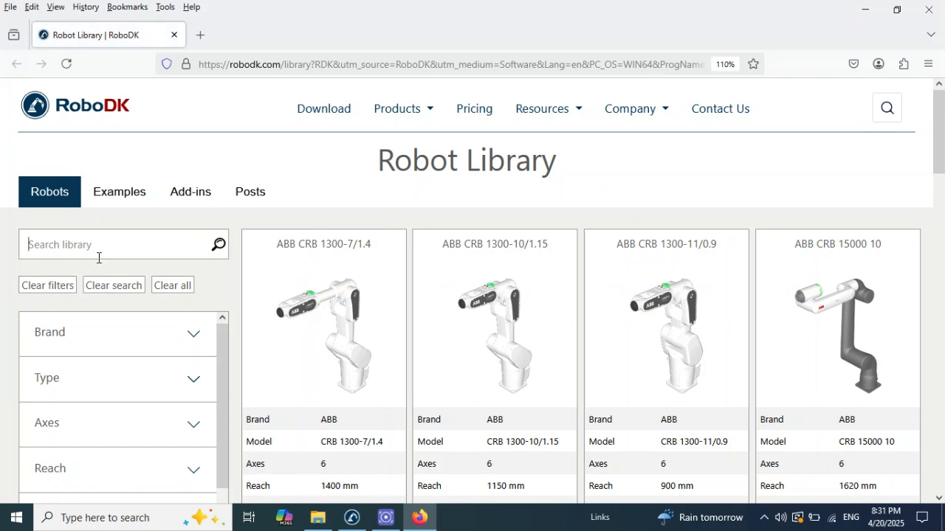
{"action": "type", "text": "UR10"}
{"action": "key", "text": "Return"}
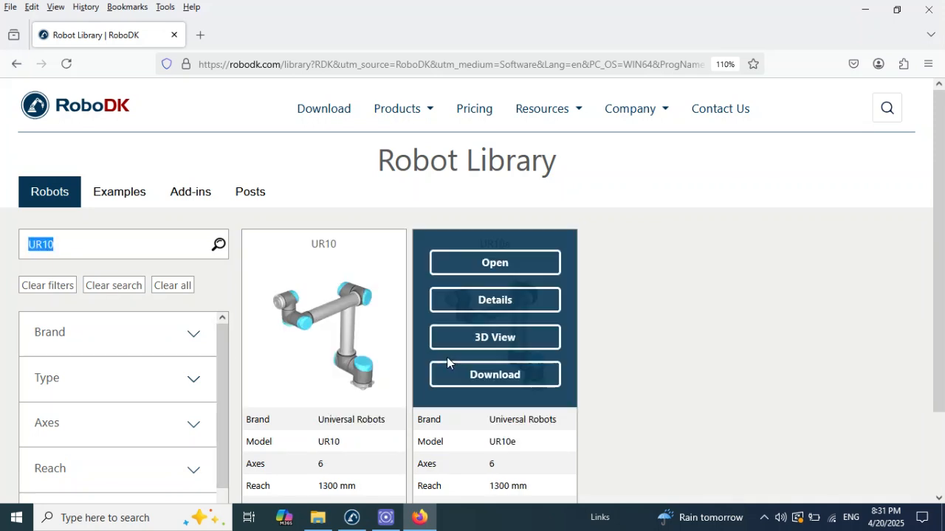
Step: Compare the model names and payload specifications of the UR10 and UR10e robots
{"action": "left_click_drag", "start_coordinate": [939, 206], "coordinate": [940, 256]}
{"action": "mouse_move", "coordinate": [328, 367]}
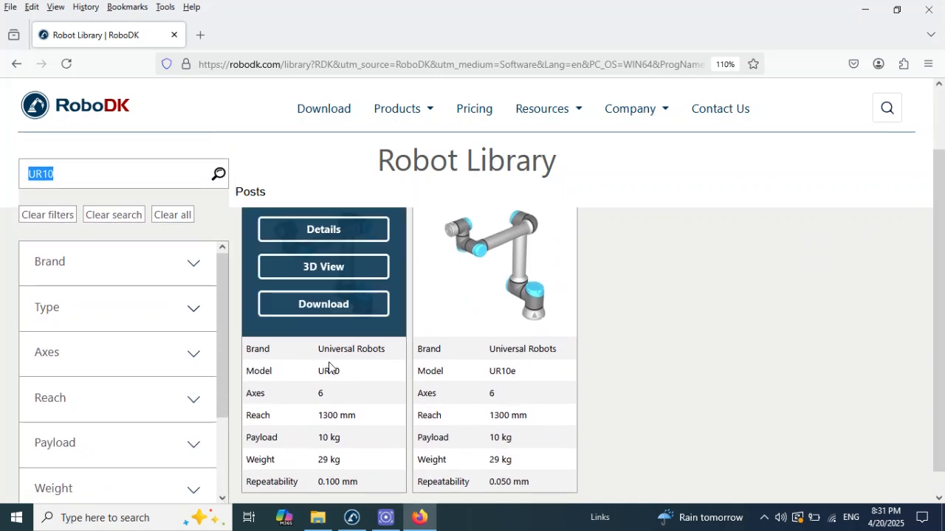
{"action": "mouse_move", "coordinate": [481, 387]}
{"action": "left_click_drag", "start_coordinate": [526, 377], "coordinate": [484, 376]}
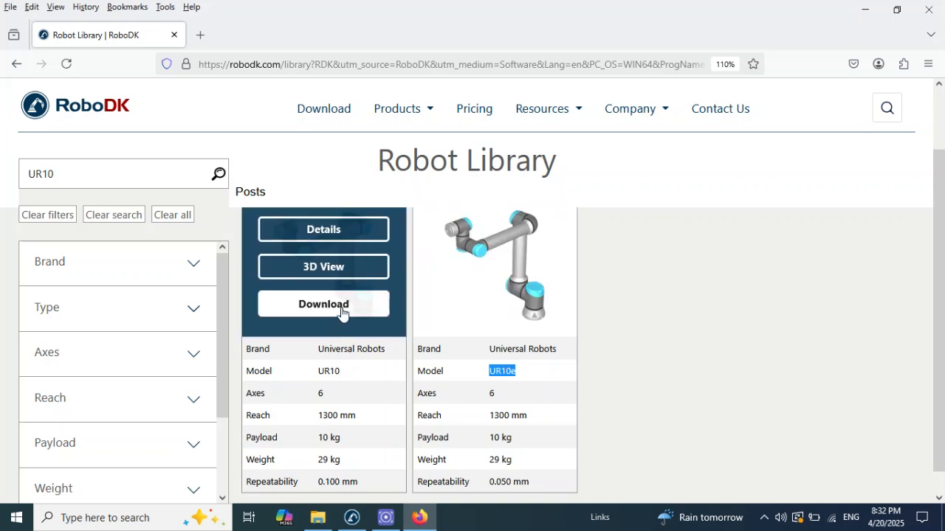
{"action": "left_click_drag", "start_coordinate": [943, 302], "coordinate": [943, 321]}
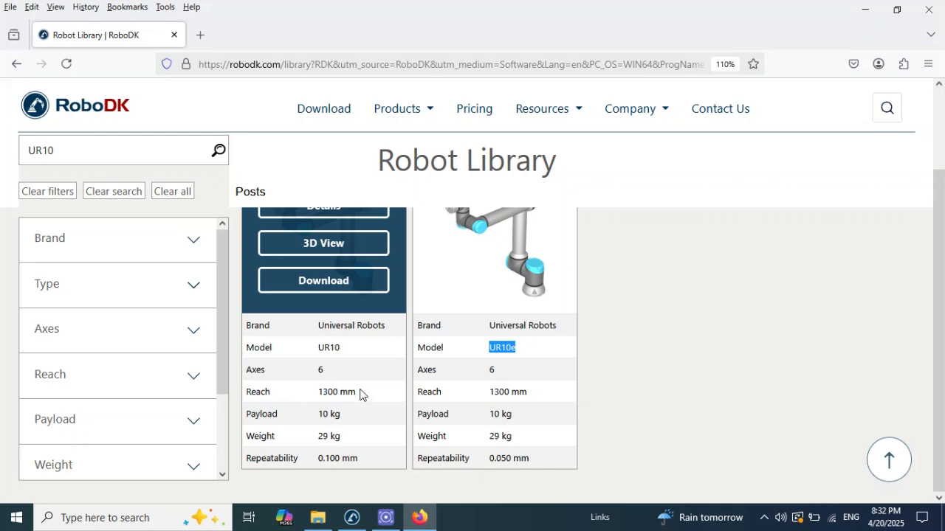
{"action": "left_click_drag", "start_coordinate": [340, 415], "coordinate": [318, 416]}
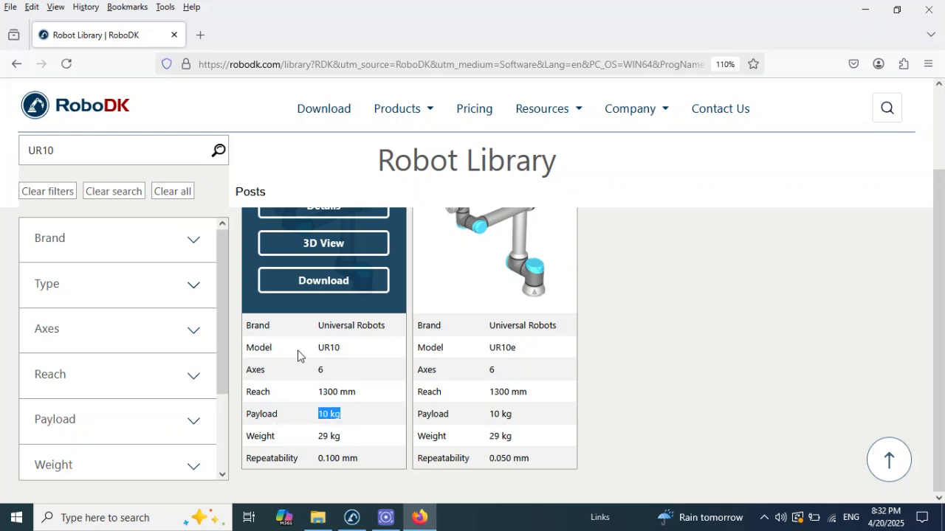
Step: Download the UR10 robot, load it into the new station and switch to RoboDK in a maximized window
{"action": "scroll", "coordinate": [939, 270], "scroll_direction": "up", "scroll_amount": 2}
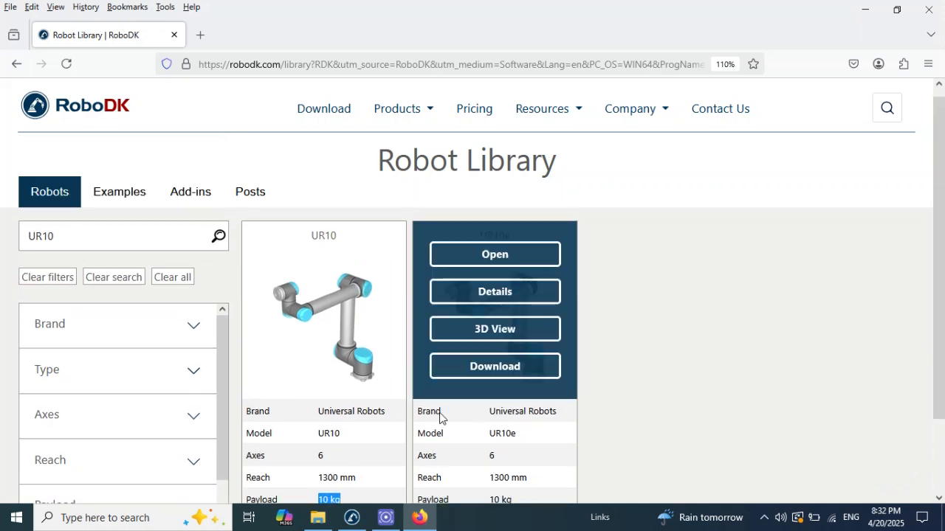
{"action": "left_click", "coordinate": [341, 373]}
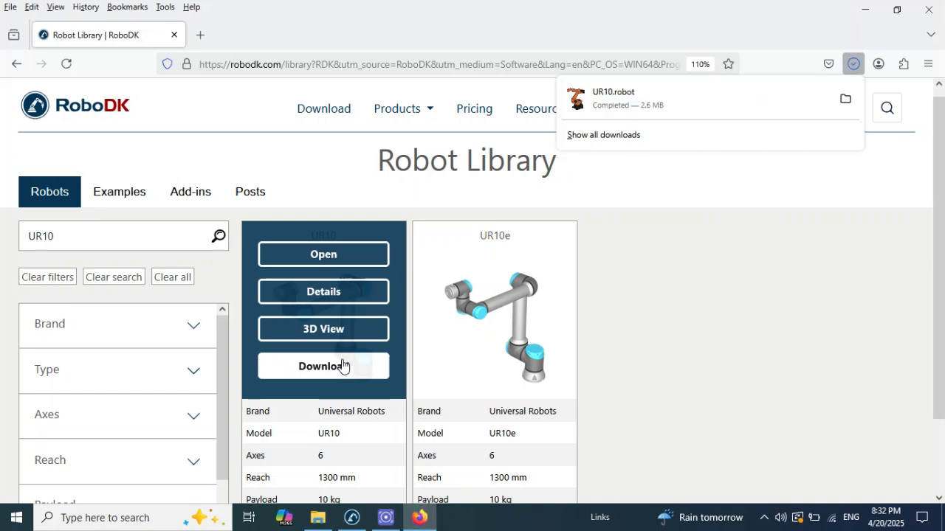
{"action": "left_click", "coordinate": [652, 96]}
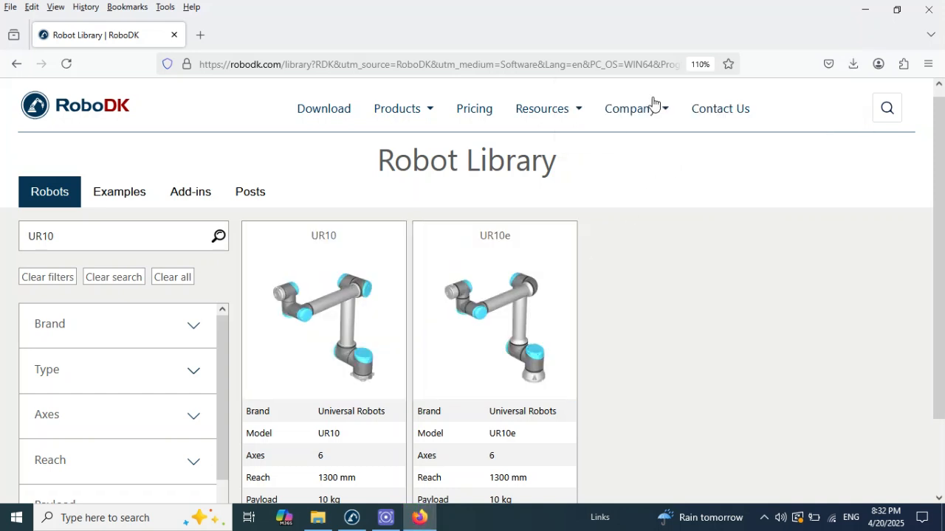
{"action": "left_click", "coordinate": [352, 518]}
{"action": "double_click", "coordinate": [401, 19]}
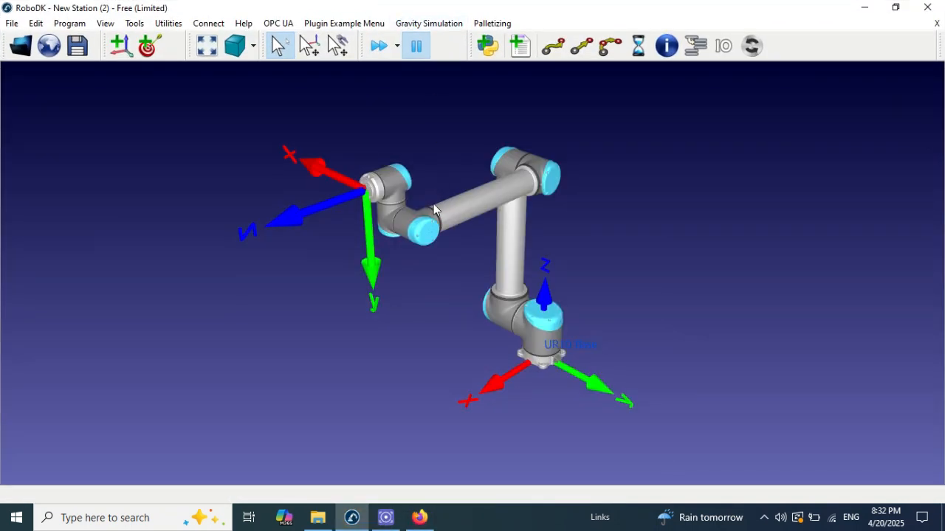
{"action": "scroll", "coordinate": [433, 203], "scroll_direction": "down", "scroll_amount": 2}
{"action": "right_click_drag", "start_coordinate": [434, 204], "coordinate": [351, 221]}
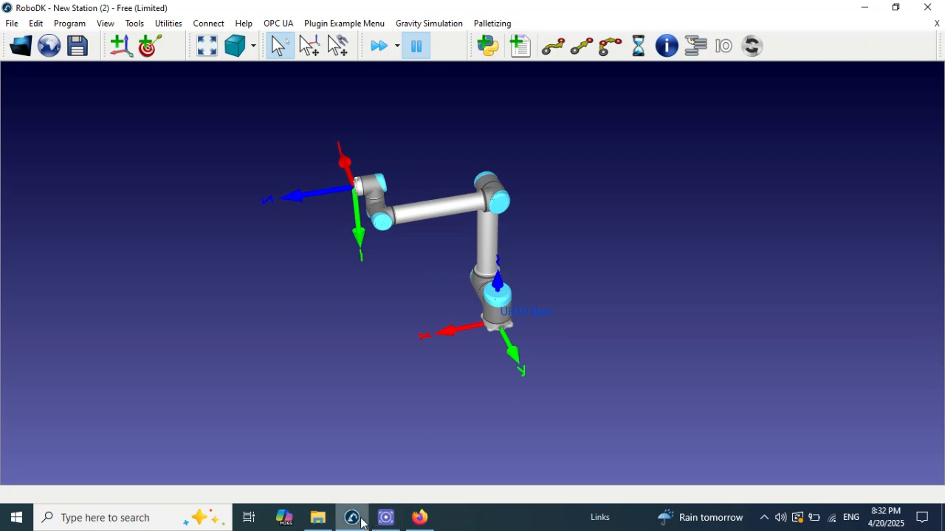
Step: Switch back to the robot library in Firefox and search it for Sprayer
{"action": "left_click", "coordinate": [359, 520]}
{"action": "left_click", "coordinate": [359, 520]}
{"action": "left_click", "coordinate": [359, 520]}
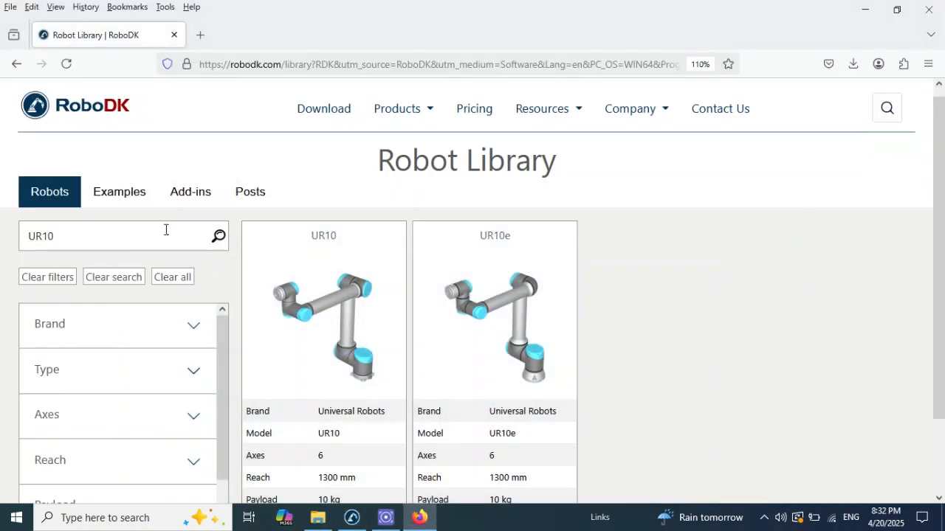
{"action": "left_click_drag", "start_coordinate": [104, 240], "coordinate": [22, 248]}
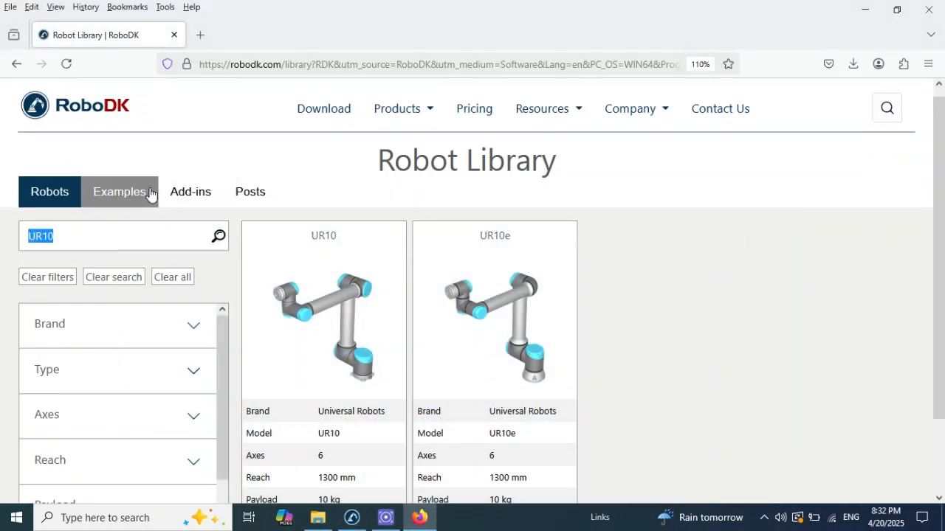
{"action": "type", "text": "Sprayer"}
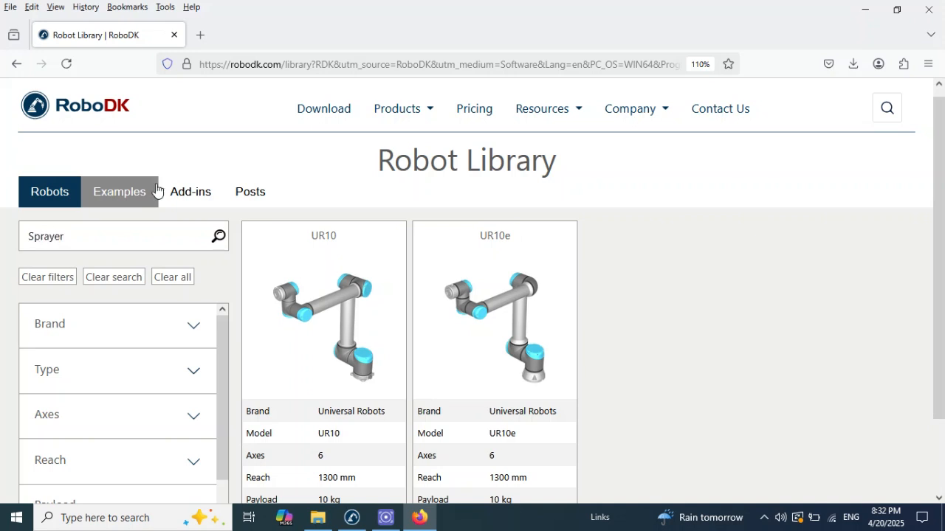
{"action": "key", "text": "Return"}
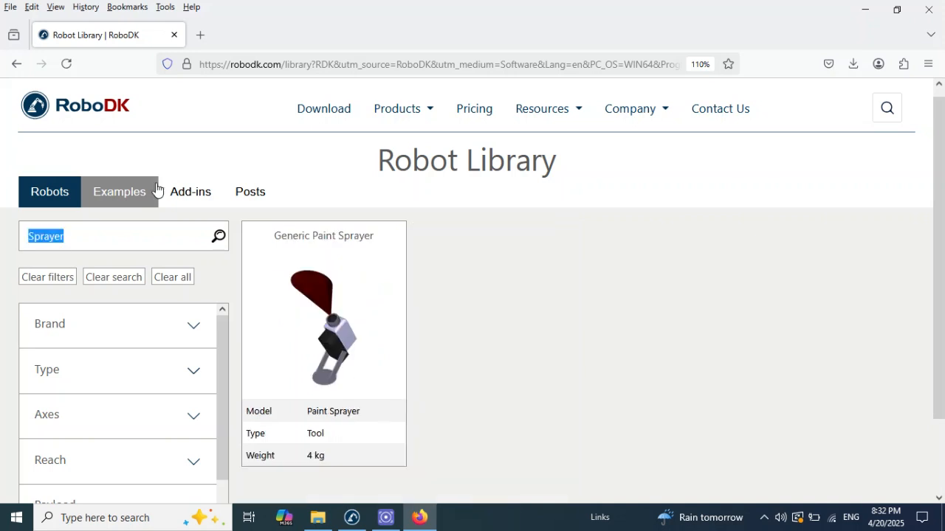
Step: Download the Generic Paint Sprayer tool, open it in the station with the UR10 and maximize the RoboDK window
{"action": "scroll", "coordinate": [934, 211], "scroll_direction": "down", "scroll_amount": 2}
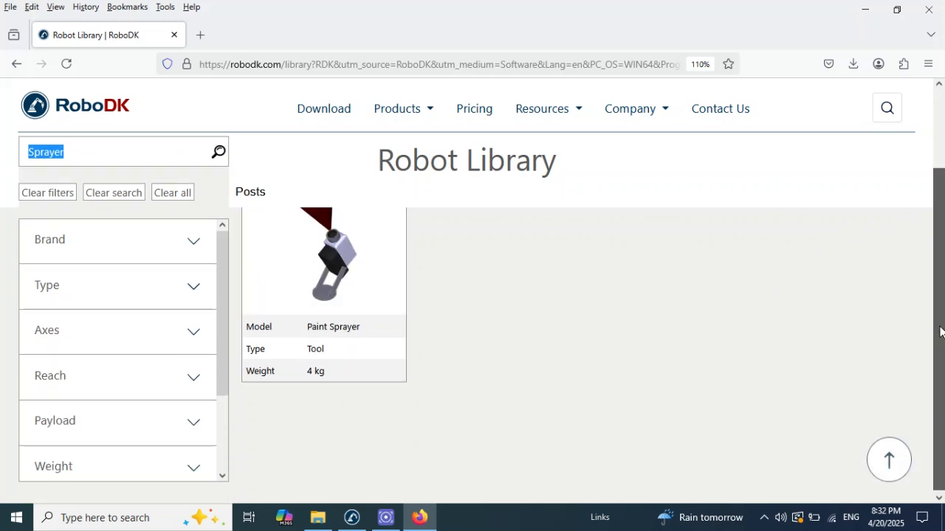
{"action": "scroll", "coordinate": [938, 336], "scroll_direction": "up", "scroll_amount": 1}
{"action": "mouse_move", "coordinate": [340, 406]}
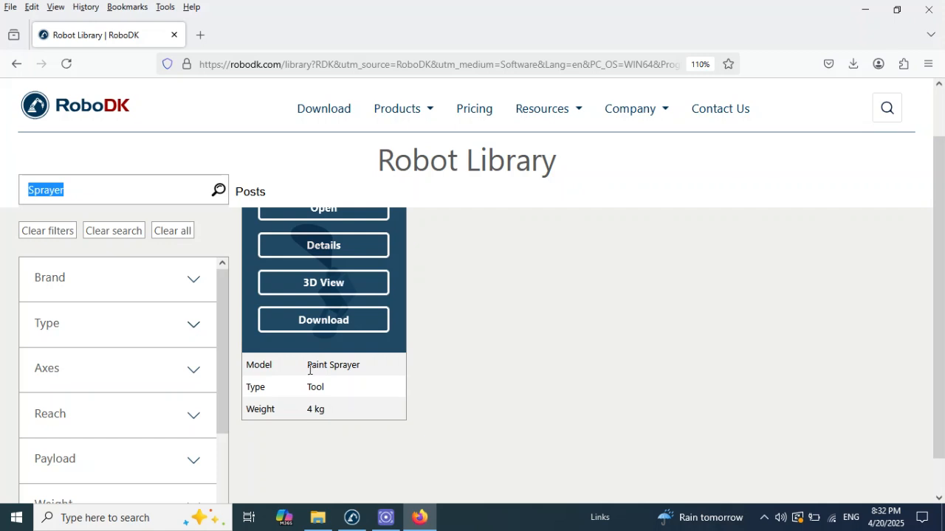
{"action": "mouse_move", "coordinate": [370, 365]}
{"action": "left_click", "coordinate": [315, 329]}
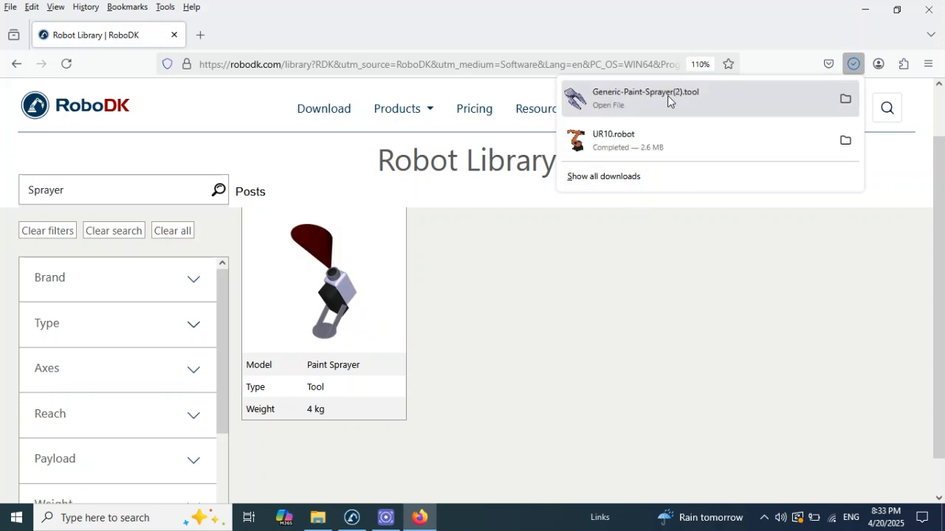
{"action": "left_click", "coordinate": [673, 96]}
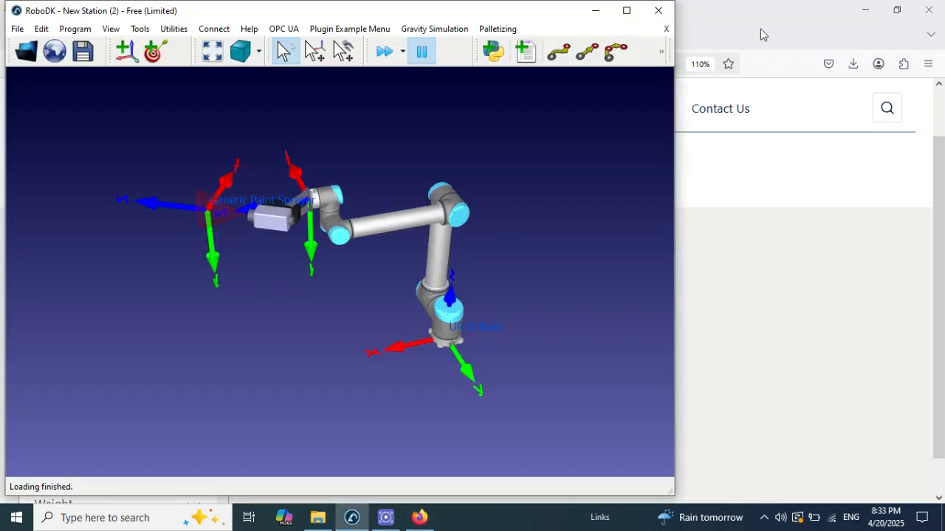
{"action": "double_click", "coordinate": [359, 11]}
{"action": "scroll", "coordinate": [425, 243], "scroll_direction": "up", "scroll_amount": 2}
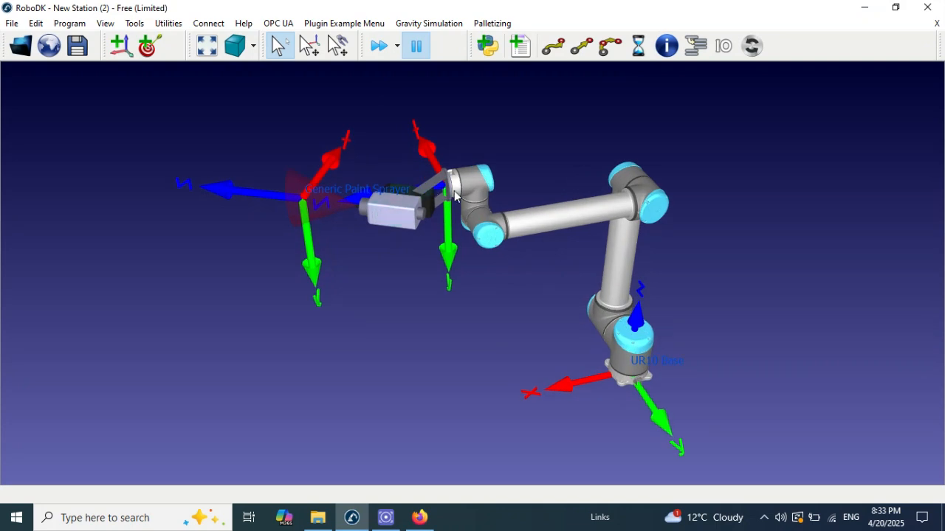
{"action": "right_click_drag", "start_coordinate": [436, 210], "coordinate": [411, 186]}
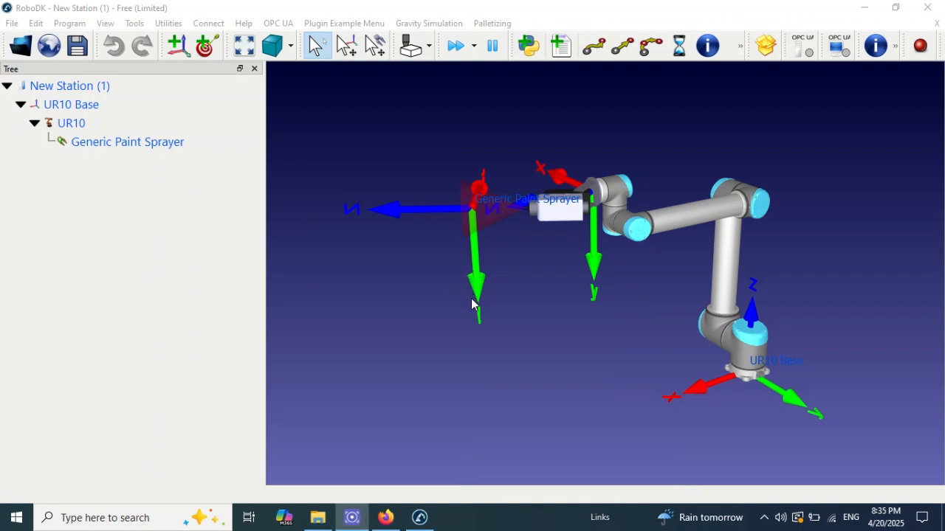
Step: Rename the station as "Rbot painting"
{"action": "right_click_drag", "start_coordinate": [472, 306], "coordinate": [657, 286]}
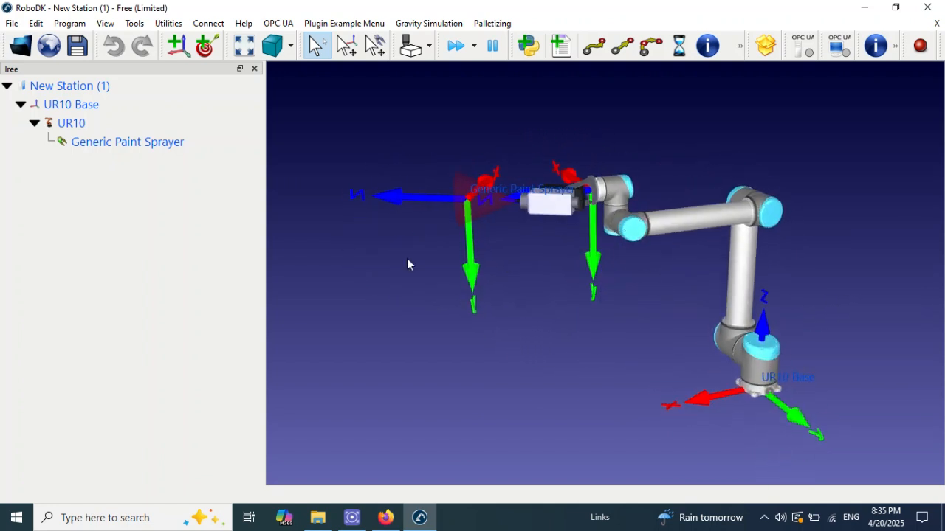
{"action": "left_click", "coordinate": [70, 87]}
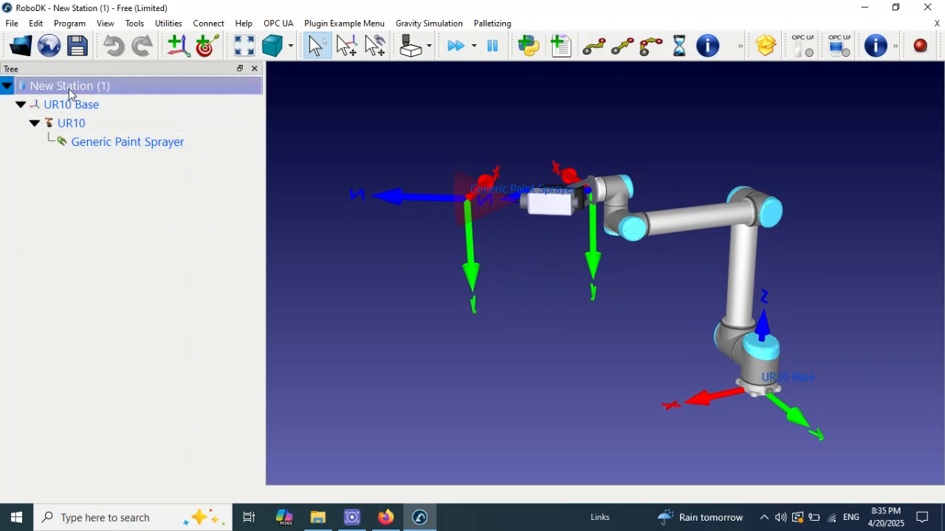
{"action": "right_click", "coordinate": [70, 94]}
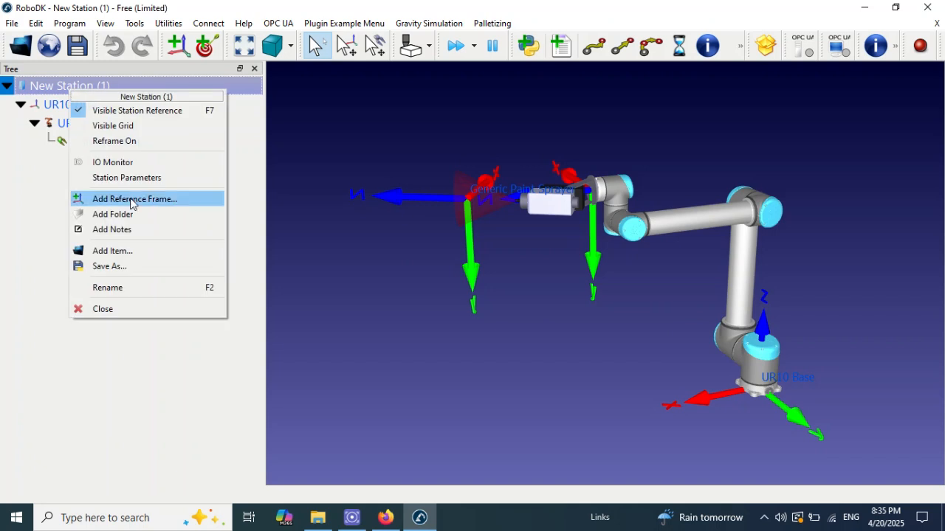
{"action": "left_click", "coordinate": [147, 289]}
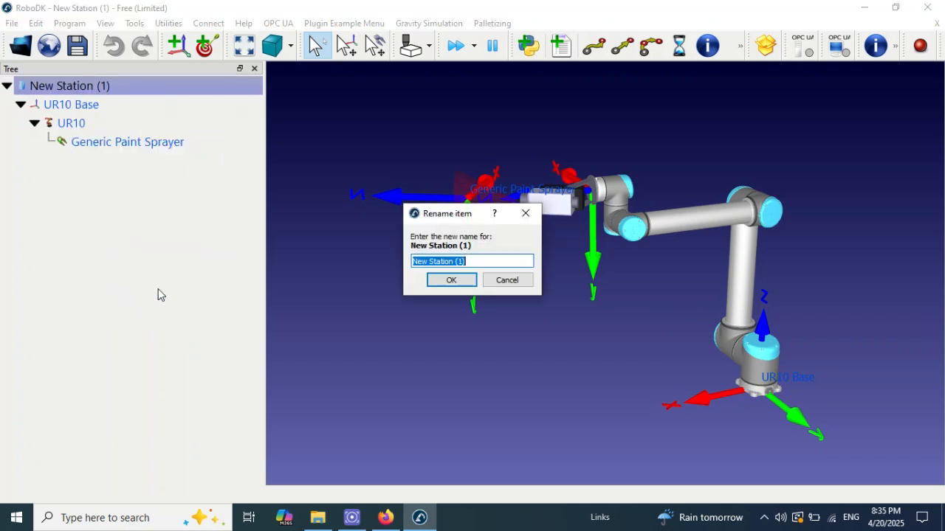
{"action": "type", "text": "Rbot painting"}
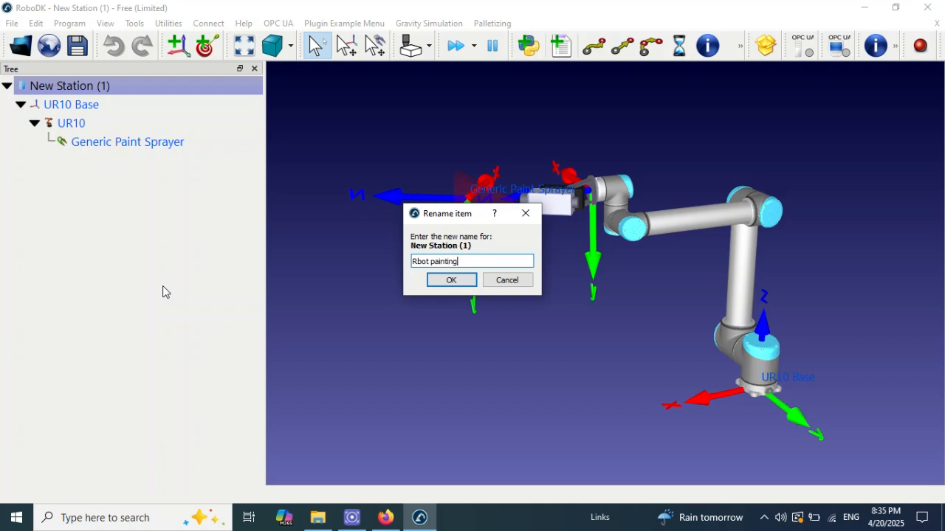
{"action": "left_click", "coordinate": [455, 281]}
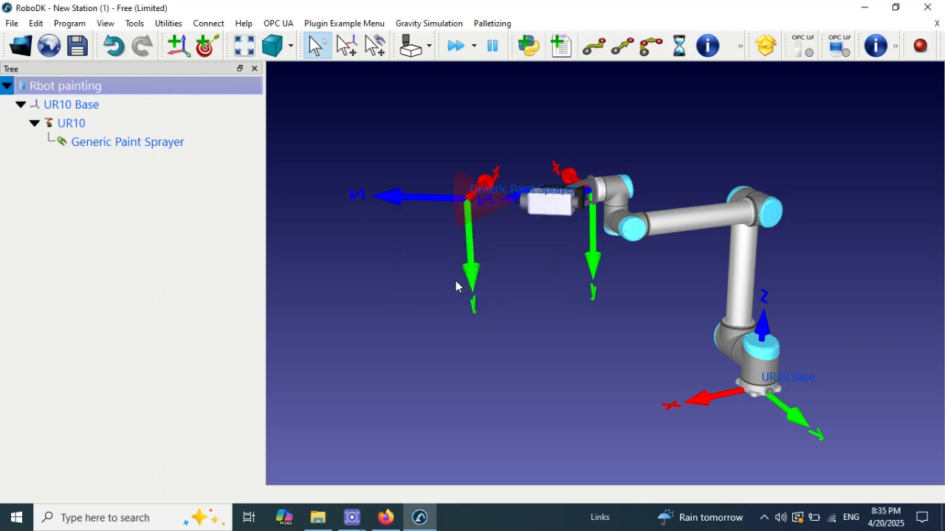
Step: Save the station on the Desktop as a RoboDK Station file named "Rbot painting"
{"action": "left_click", "coordinate": [74, 104]}
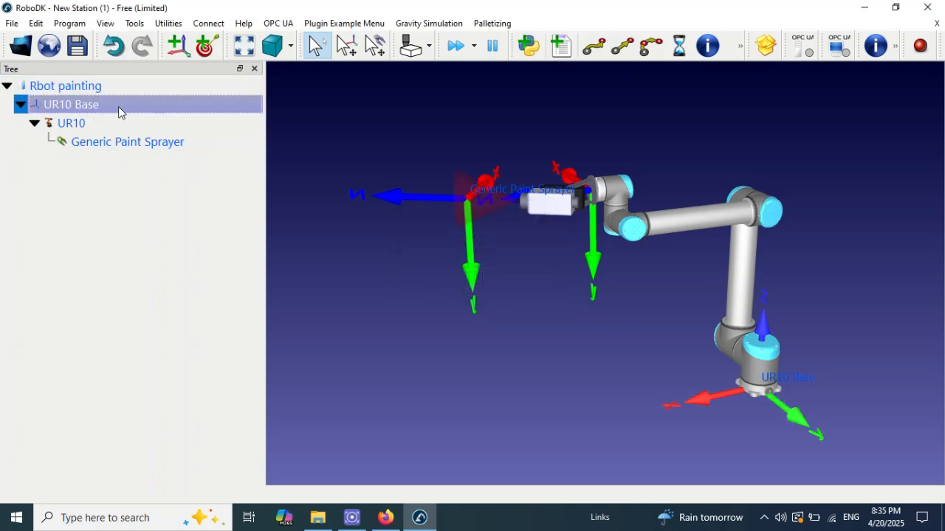
{"action": "left_click", "coordinate": [122, 148]}
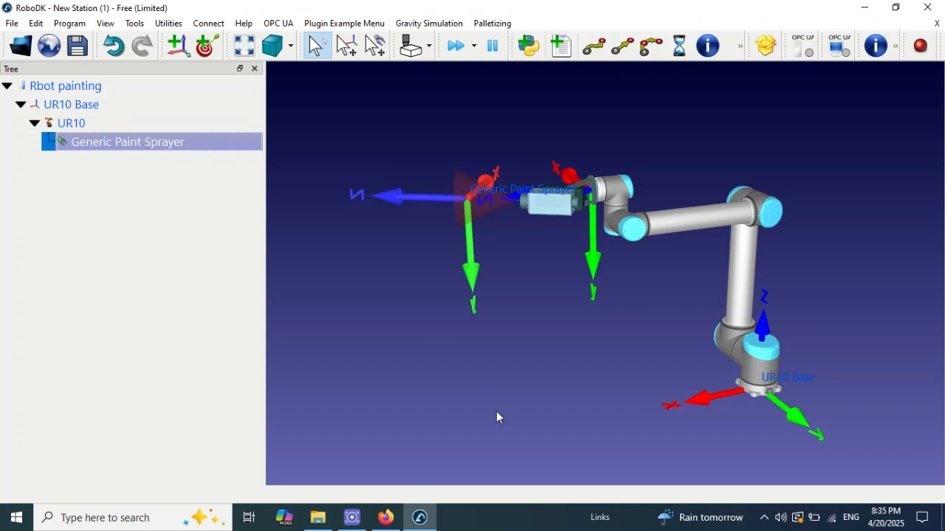
{"action": "left_click", "coordinate": [76, 45]}
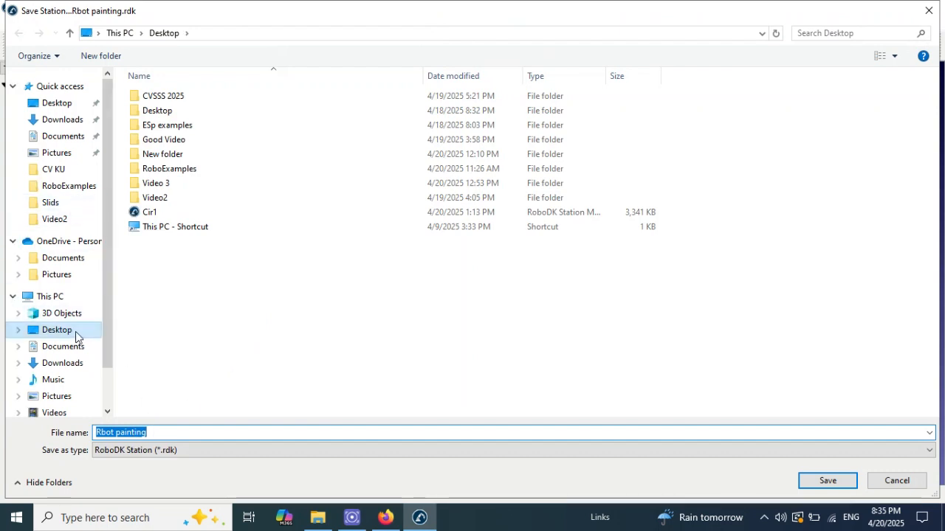
{"action": "left_click", "coordinate": [72, 336]}
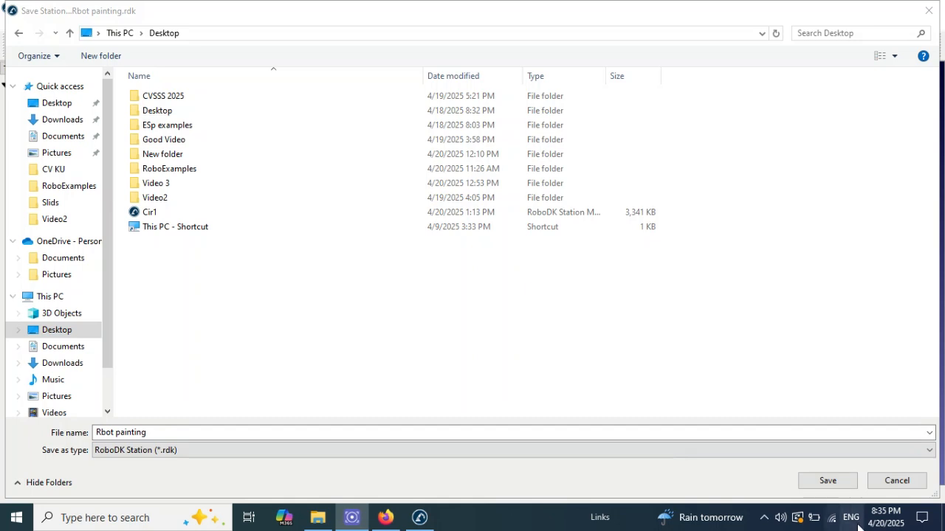
{"action": "left_click", "coordinate": [827, 481]}
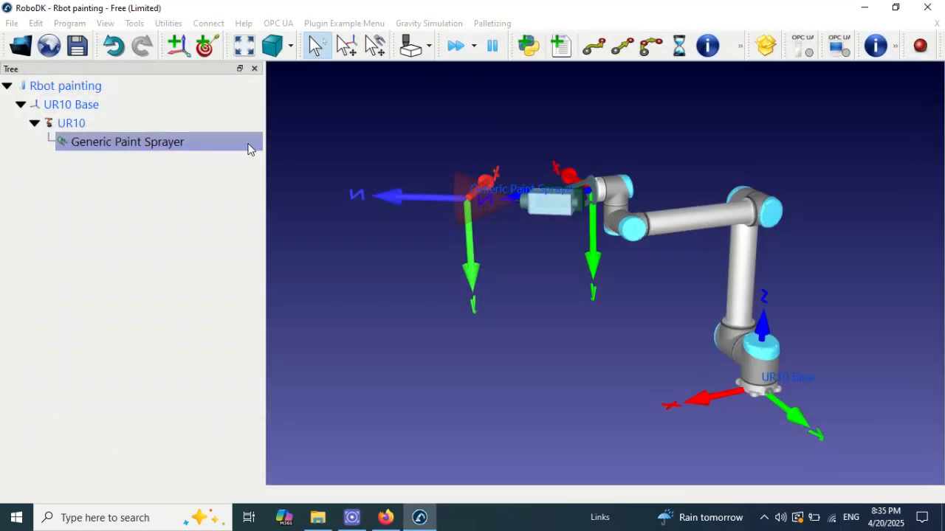
Step: Rotate the Generic Paint Sprayer's tool frame so the spray cone points downward in front of the UR10, and raise the arm slightly
{"action": "mouse_move", "coordinate": [454, 269]}
{"action": "left_mouse_down"}
{"action": "mouse_move", "coordinate": [438, 274]}
{"action": "mouse_move", "coordinate": [414, 204]}
{"action": "left_mouse_up"}
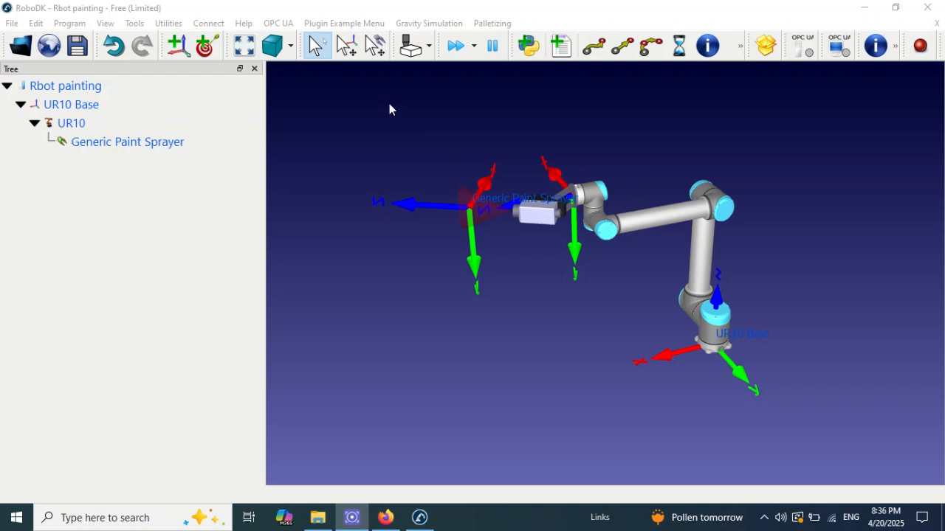
{"action": "left_click_drag", "start_coordinate": [388, 108], "coordinate": [399, 141]}
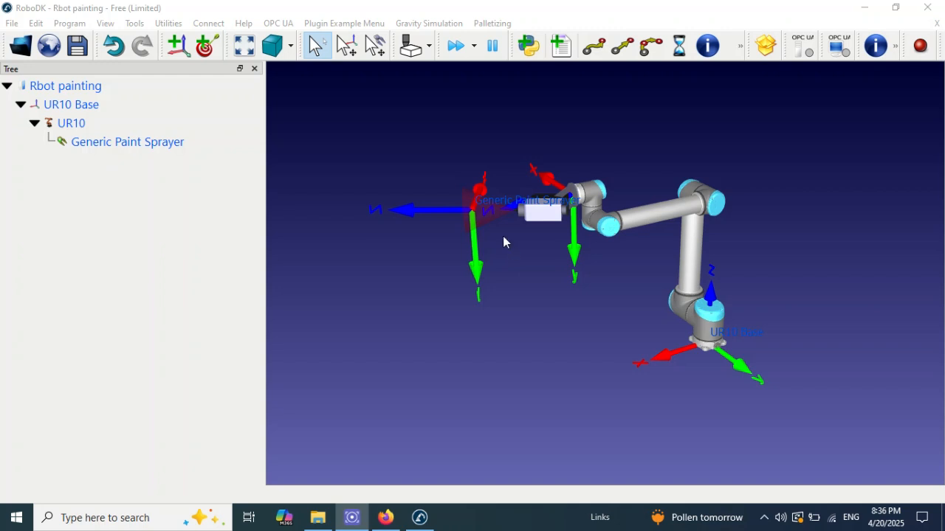
{"action": "left_click", "coordinate": [461, 257]}
{"action": "key", "text": "alt"}
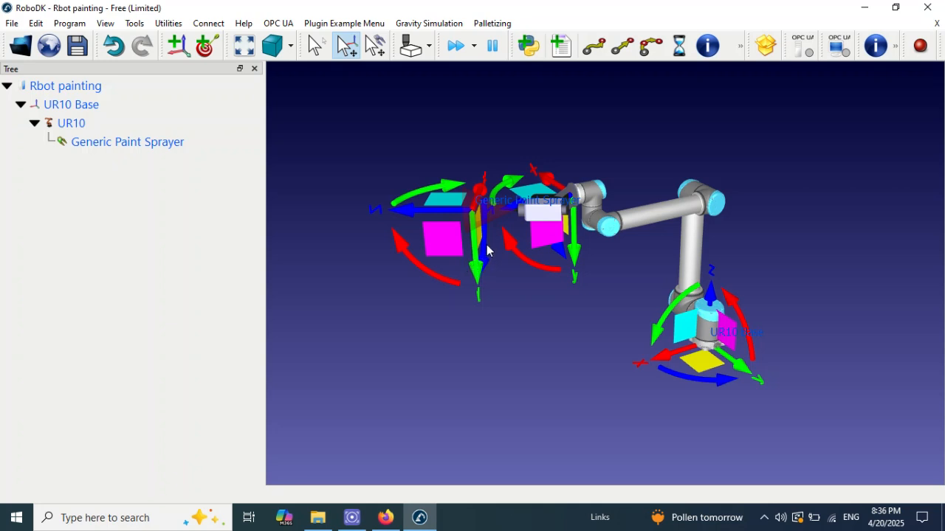
{"action": "left_click_drag", "start_coordinate": [486, 250], "coordinate": [483, 266]}
{"action": "right_click_drag", "start_coordinate": [492, 268], "coordinate": [678, 294]}
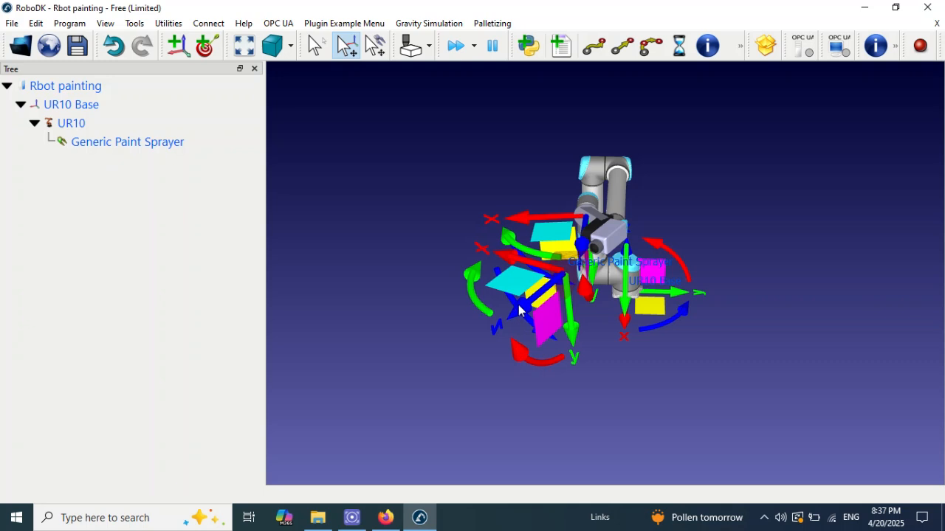
{"action": "mouse_move", "coordinate": [508, 303]}
{"action": "left_mouse_down"}
{"action": "mouse_move", "coordinate": [550, 316]}
{"action": "mouse_move", "coordinate": [581, 303]}
{"action": "mouse_move", "coordinate": [576, 328]}
{"action": "mouse_move", "coordinate": [615, 324]}
{"action": "left_mouse_up"}
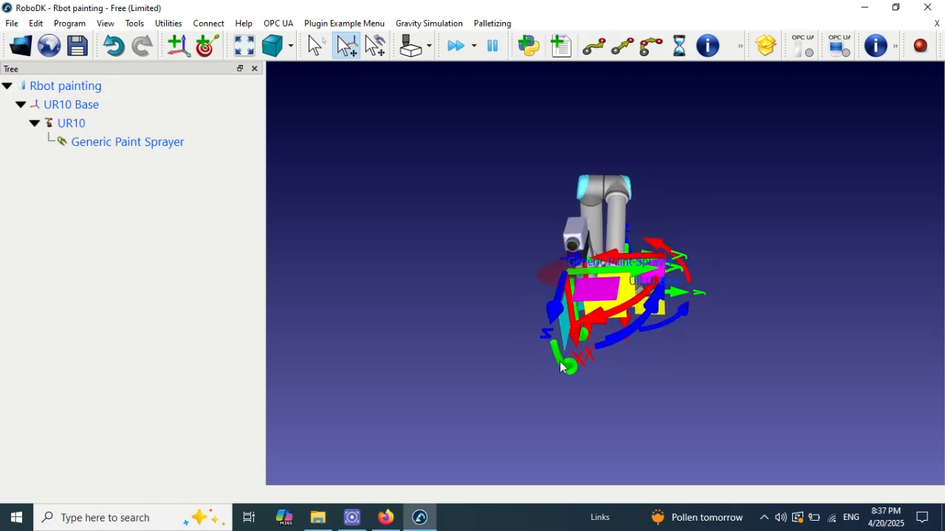
{"action": "left_click_drag", "start_coordinate": [561, 366], "coordinate": [565, 366]}
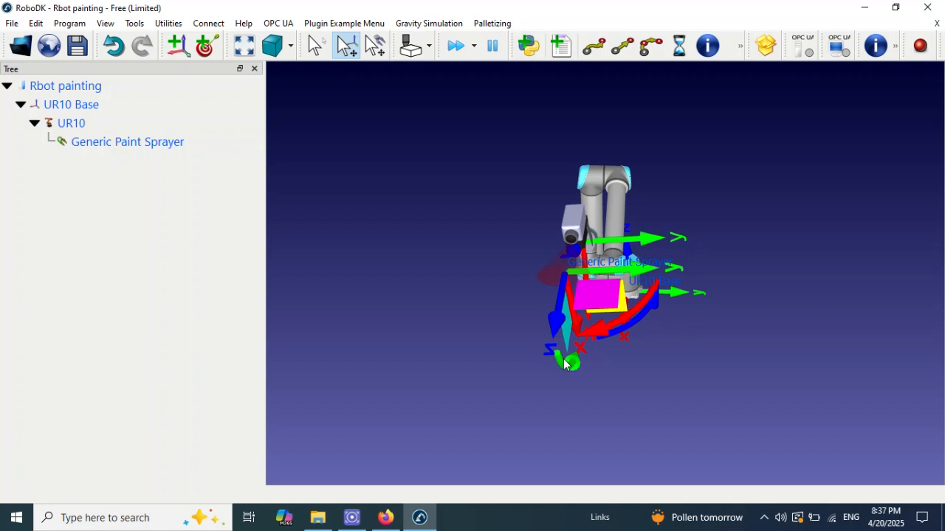
{"action": "left_click_drag", "start_coordinate": [565, 364], "coordinate": [576, 327]}
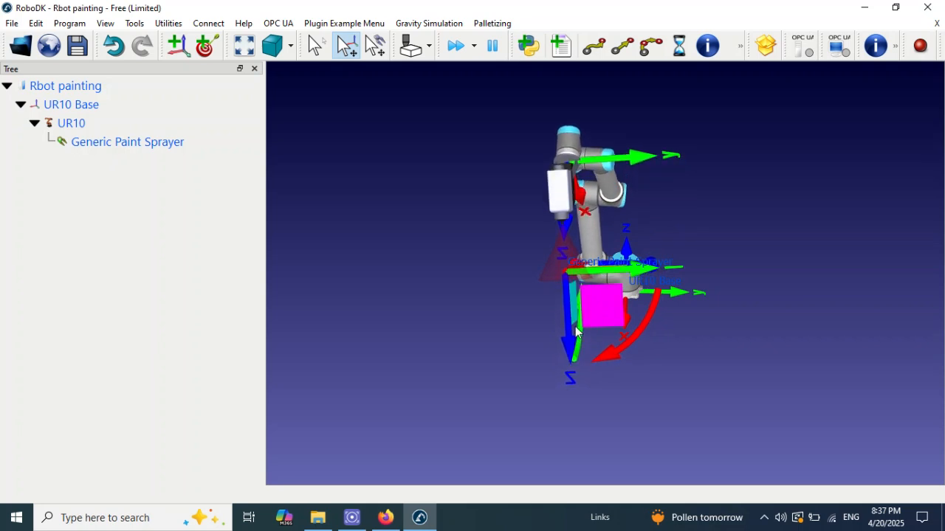
{"action": "mouse_move", "coordinate": [576, 332]}
{"action": "left_mouse_down"}
{"action": "mouse_move", "coordinate": [565, 307]}
{"action": "mouse_move", "coordinate": [570, 344]}
{"action": "left_mouse_up"}
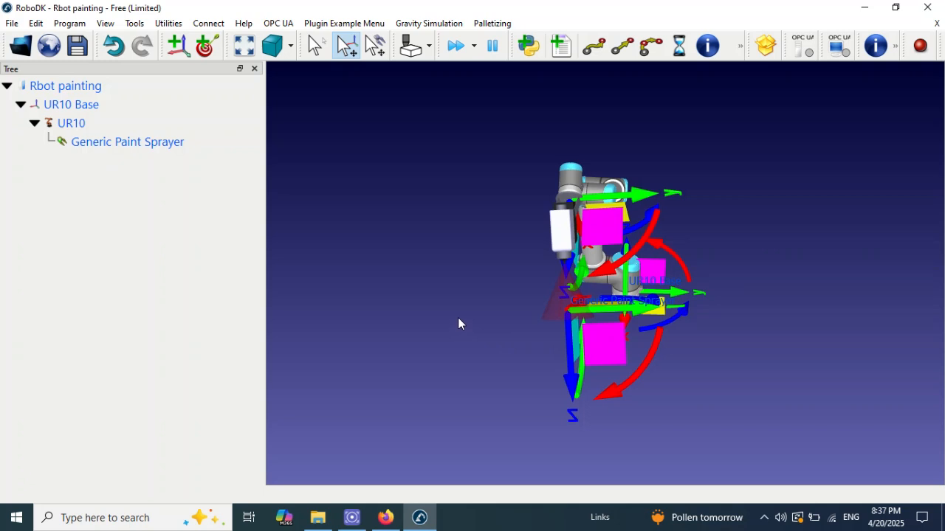
{"action": "key", "text": "Escape"}
Step: Record the robot's current pose as a new target and rename it Home
{"action": "mouse_move", "coordinate": [627, 254]}
{"action": "left_mouse_down"}
{"action": "mouse_move", "coordinate": [482, 247]}
{"action": "mouse_move", "coordinate": [511, 255]}
{"action": "mouse_move", "coordinate": [519, 239]}
{"action": "left_mouse_up"}
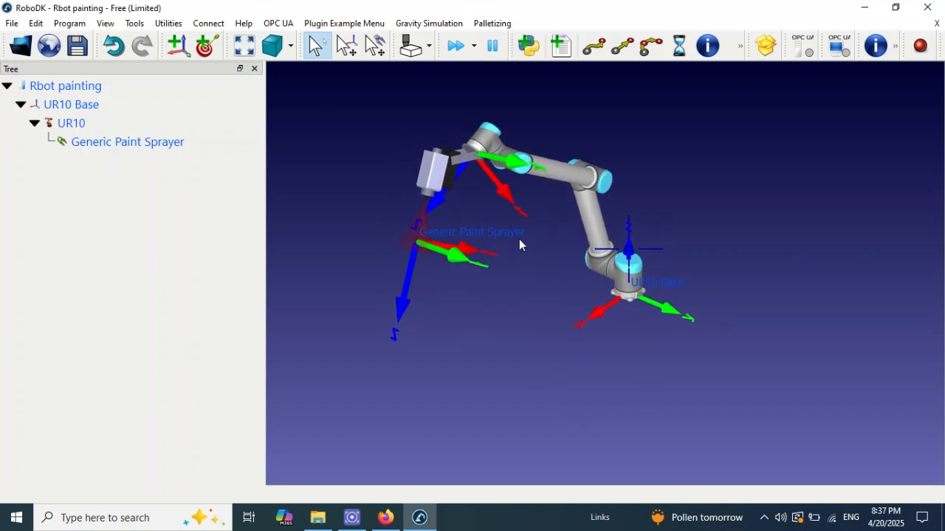
{"action": "left_click", "coordinate": [207, 46]}
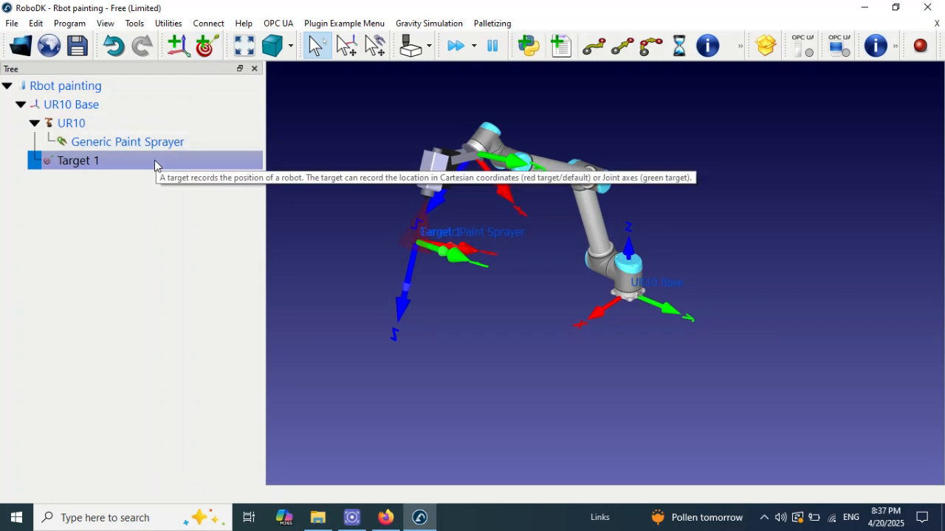
{"action": "right_click", "coordinate": [153, 162]}
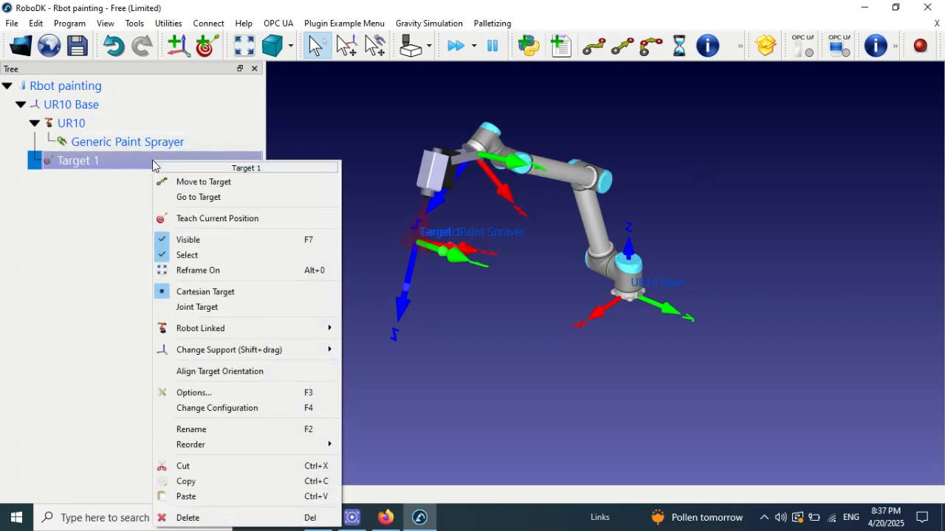
{"action": "left_click", "coordinate": [235, 430]}
{"action": "type", "text": "Home"}
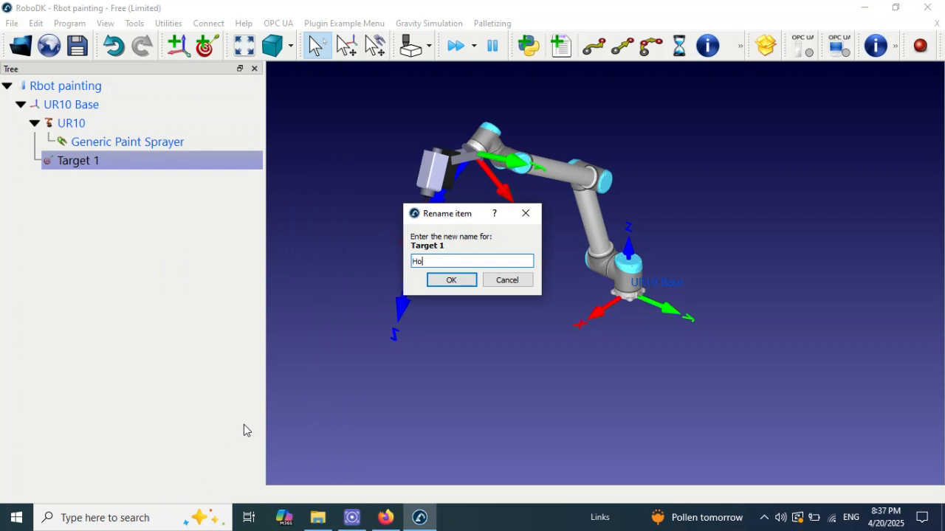
{"action": "left_click", "coordinate": [450, 280]}
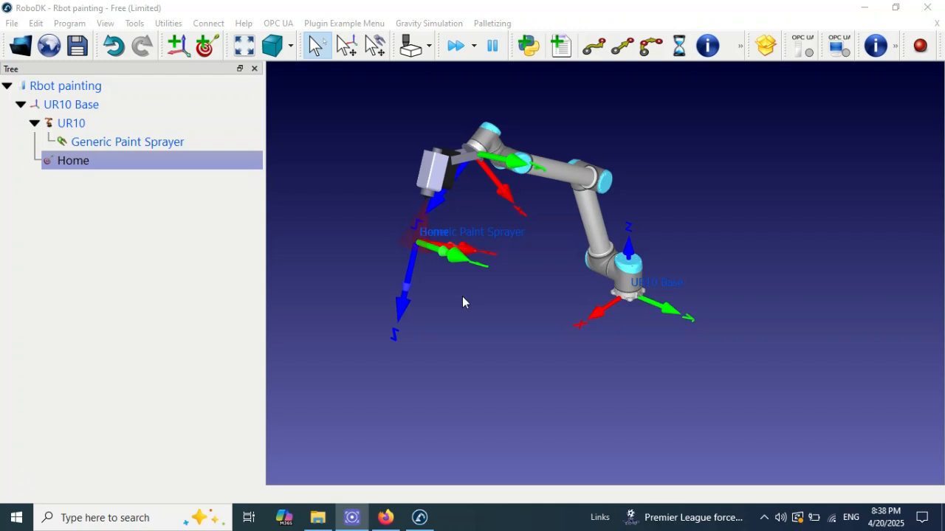
Step: Straighten the paint sprayer's downward orientation and move it well below the Home target, closer to the robot base
{"action": "left_click", "coordinate": [366, 281]}
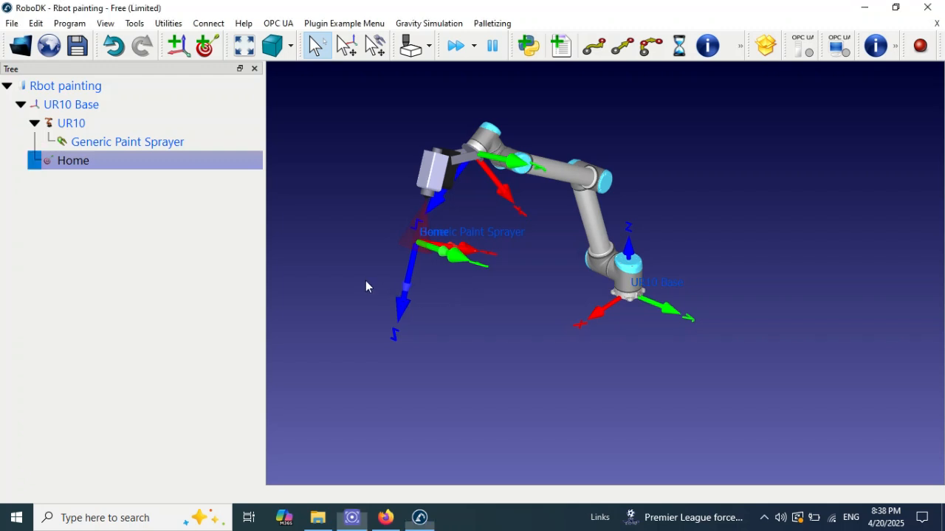
{"action": "key", "text": "alt"}
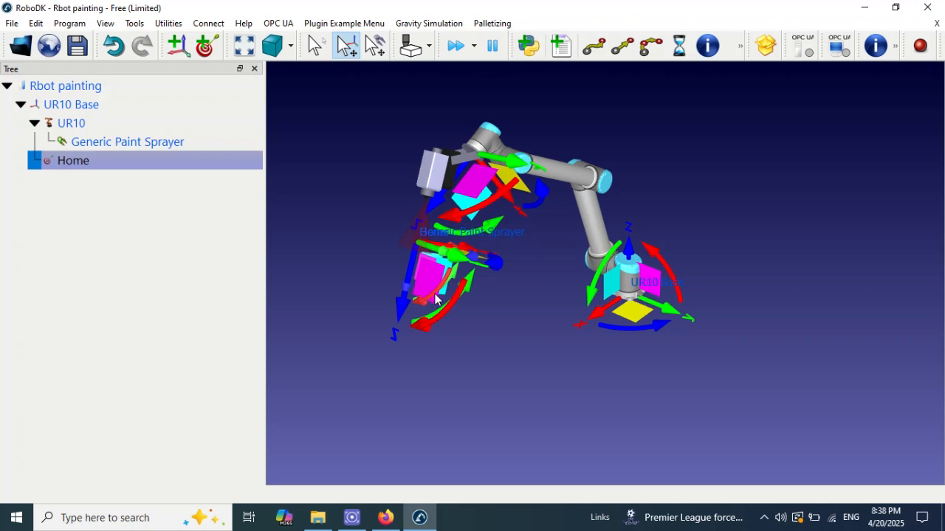
{"action": "left_click_drag", "start_coordinate": [466, 290], "coordinate": [484, 285]}
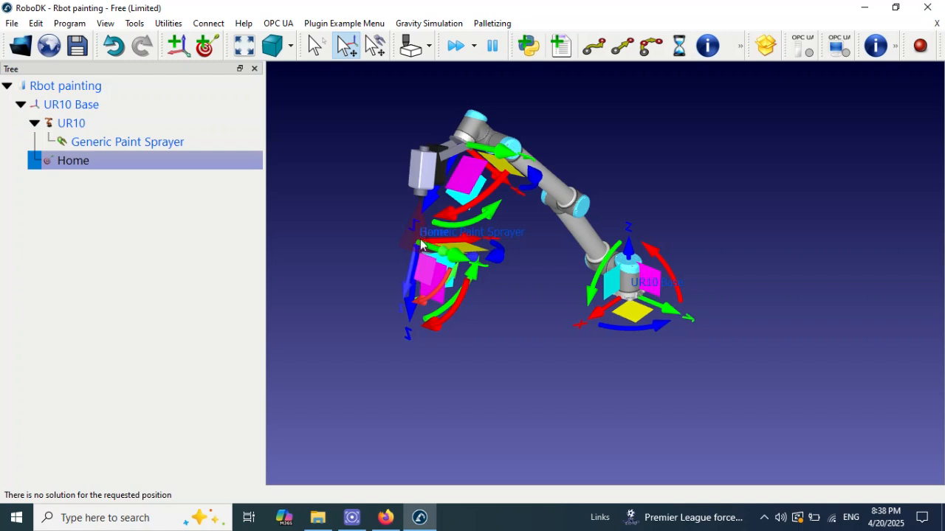
{"action": "left_click_drag", "start_coordinate": [414, 279], "coordinate": [431, 330]}
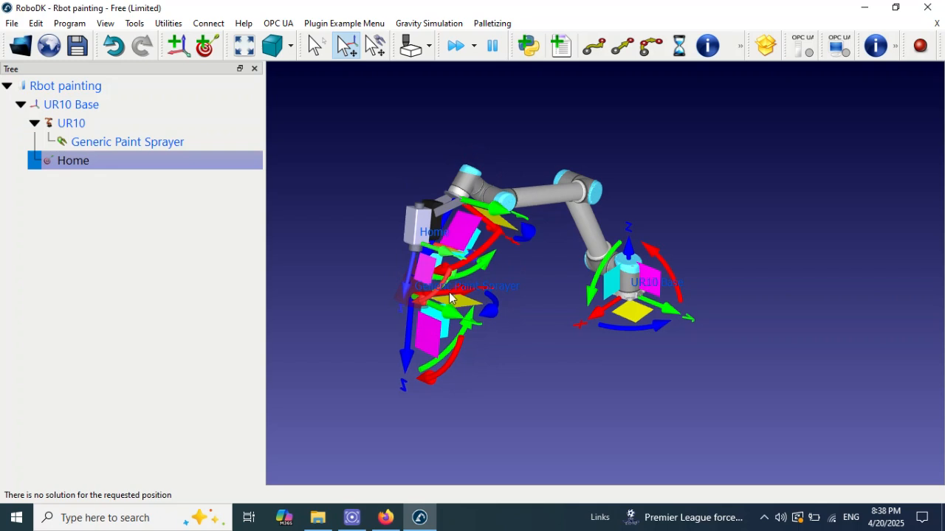
{"action": "left_click_drag", "start_coordinate": [449, 298], "coordinate": [490, 291]}
{"action": "left_click_drag", "start_coordinate": [450, 326], "coordinate": [455, 385]}
{"action": "left_click_drag", "start_coordinate": [501, 342], "coordinate": [527, 320]}
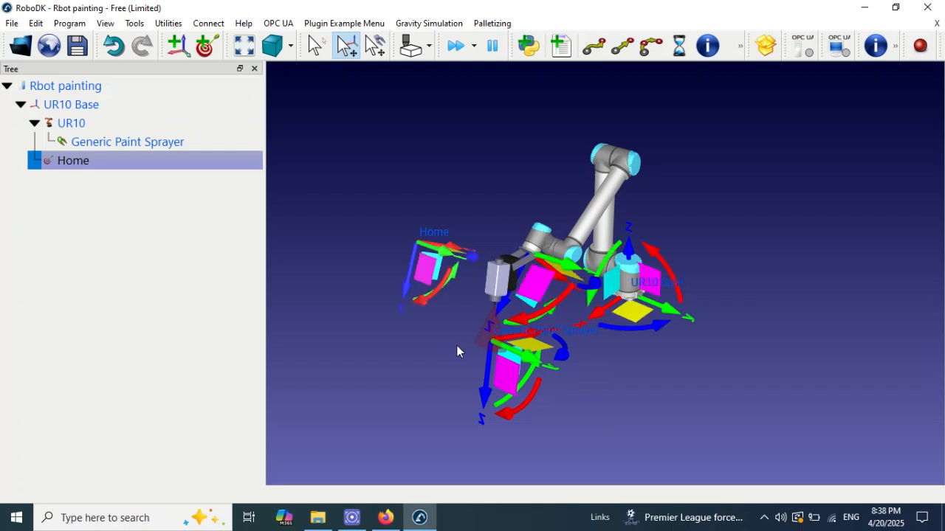
{"action": "key", "text": "Escape"}
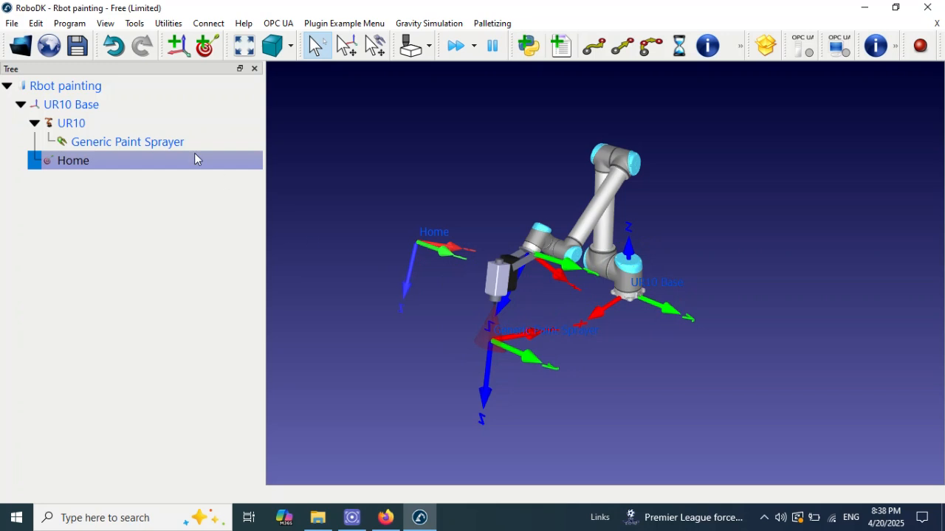
Step: Record the lowered pose as a second target and rename it Approach
{"action": "left_click", "coordinate": [205, 48]}
{"action": "right_click", "coordinate": [118, 181]}
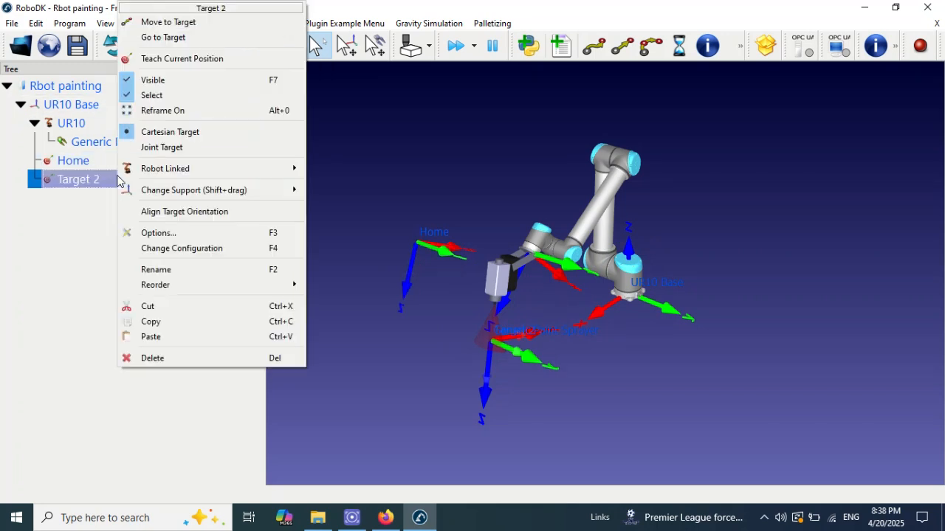
{"action": "left_click", "coordinate": [175, 270]}
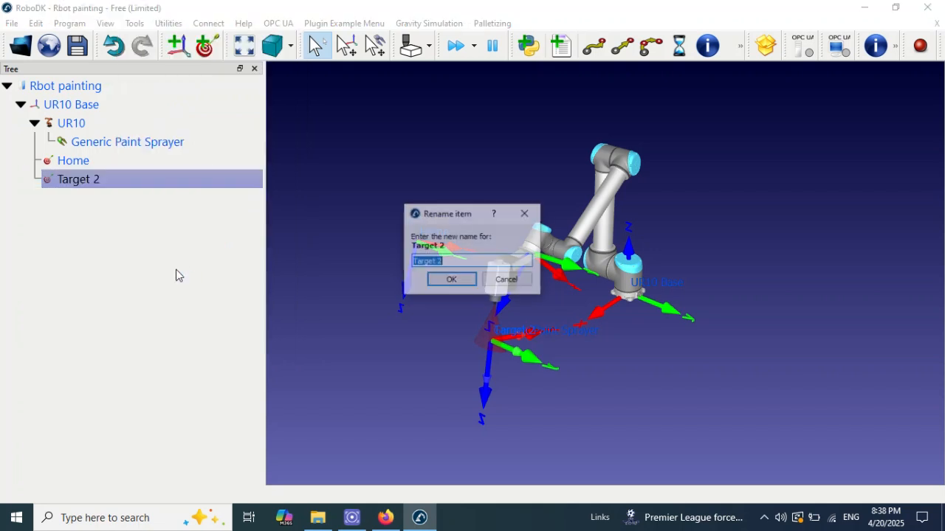
{"action": "type", "text": "App"}
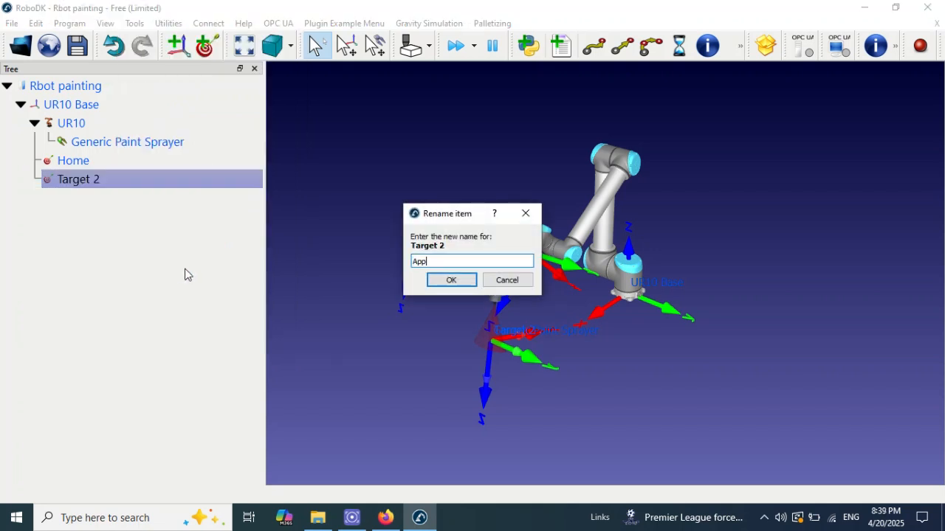
{"action": "type", "text": "roacj po"}
{"action": "left_click", "coordinate": [452, 280]}
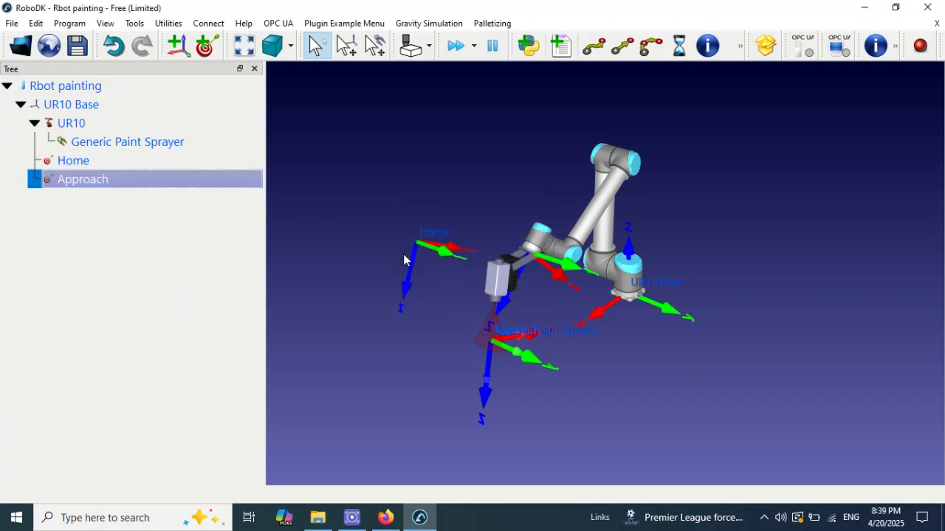
Step: Check the recorded targets by moving the robot to Home and back to Approach
{"action": "double_click", "coordinate": [110, 167]}
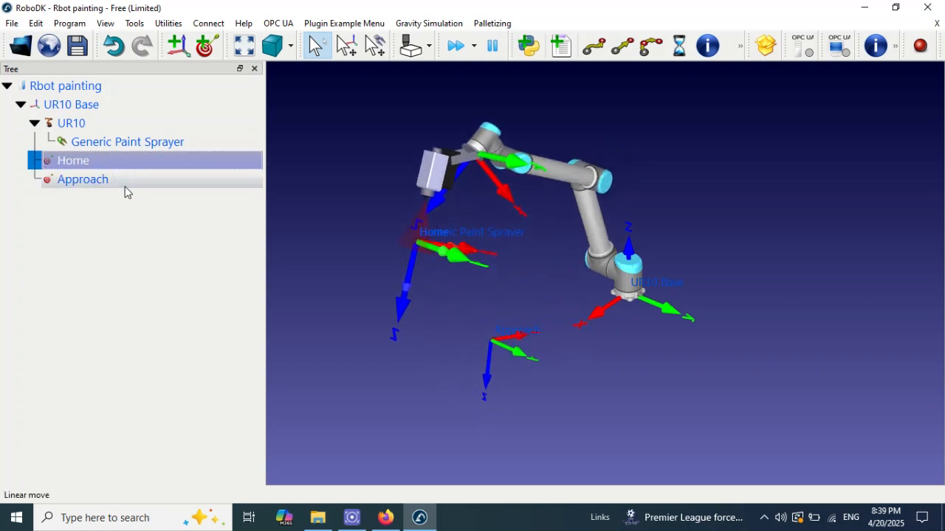
{"action": "left_click", "coordinate": [126, 192]}
{"action": "double_click", "coordinate": [127, 190]}
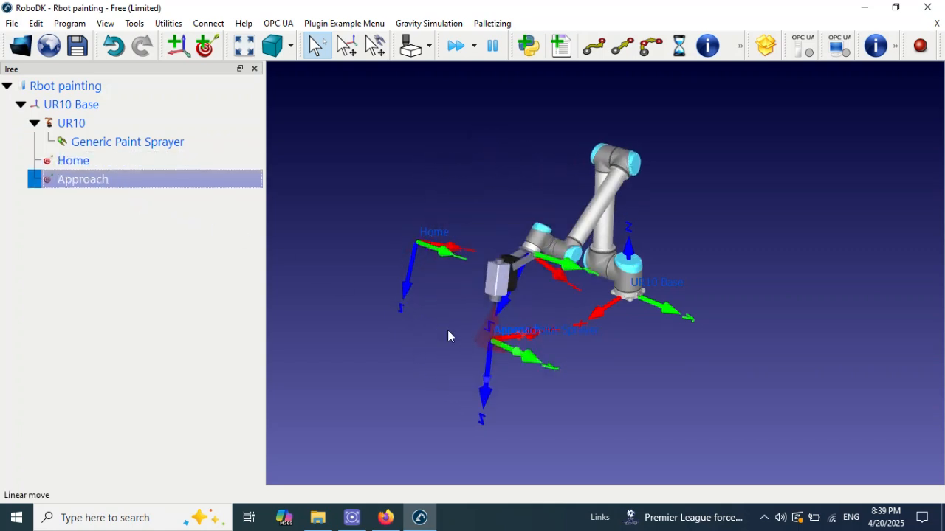
Step: Lower the paint sprayer beneath the Approach target and tilt its tool frame to adjust the downward spray direction
{"action": "left_click_drag", "start_coordinate": [466, 336], "coordinate": [425, 290]}
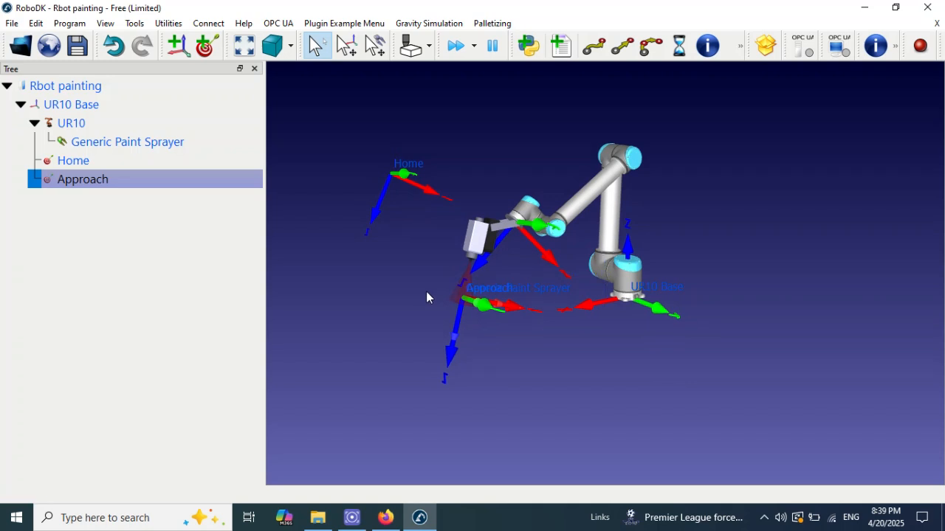
{"action": "key", "text": "alt"}
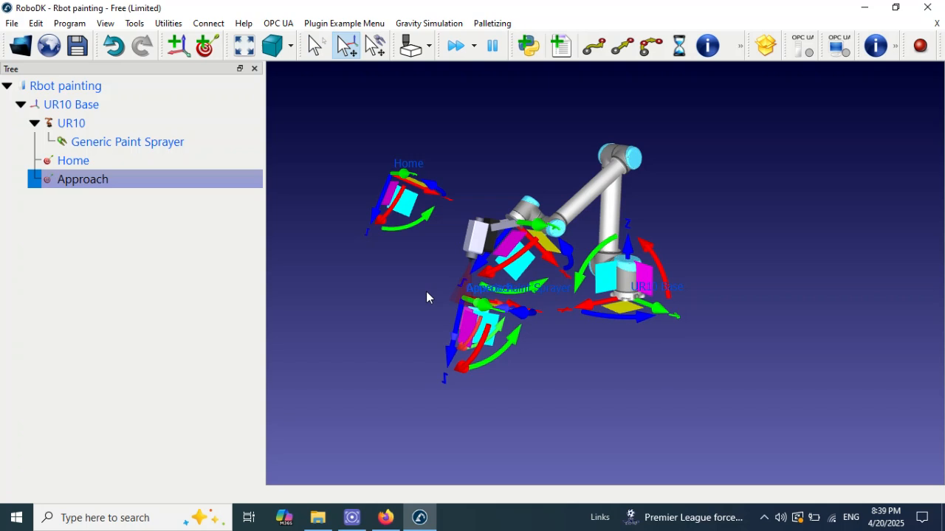
{"action": "left_click", "coordinate": [426, 292]}
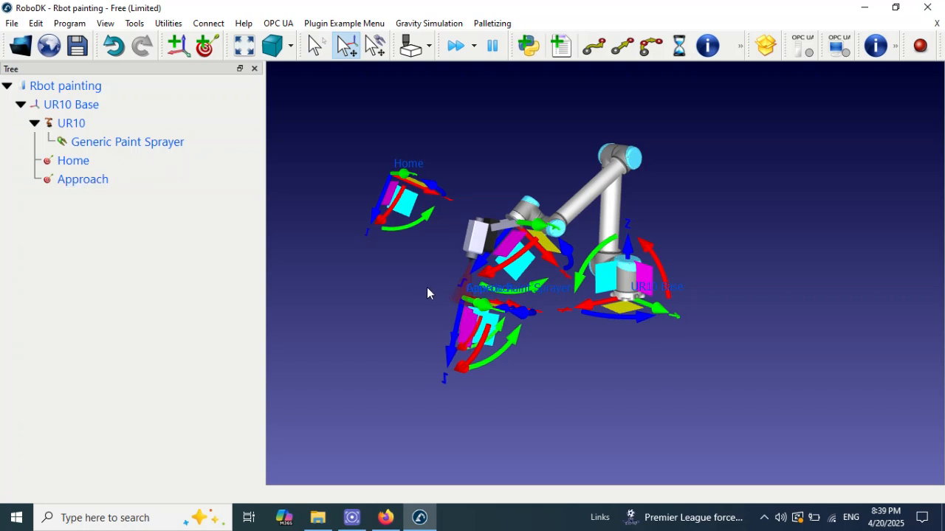
{"action": "left_click_drag", "start_coordinate": [456, 317], "coordinate": [495, 375], "text": "alt"}
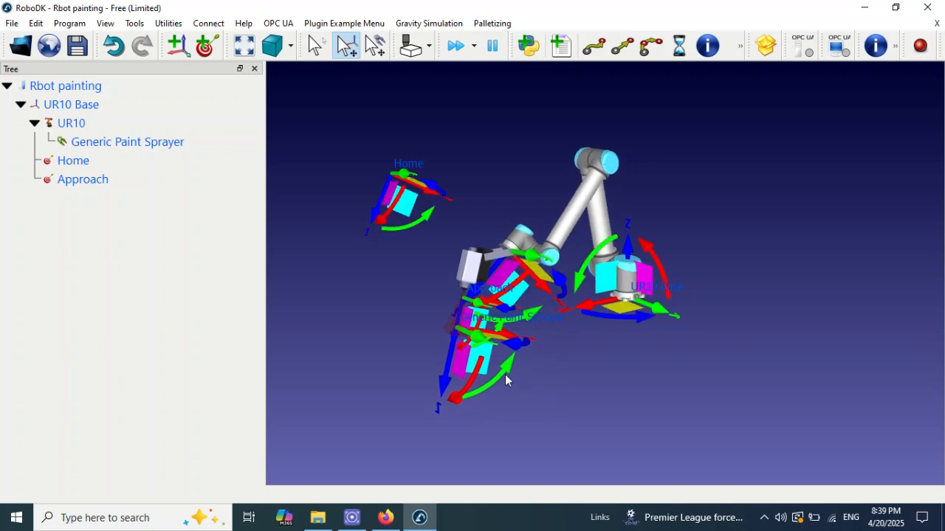
{"action": "left_click_drag", "start_coordinate": [506, 374], "coordinate": [524, 353], "text": "alt"}
{"action": "left_click_drag", "start_coordinate": [460, 375], "coordinate": [465, 401], "text": "alt"}
{"action": "left_click_drag", "start_coordinate": [511, 343], "coordinate": [519, 342], "text": "alt"}
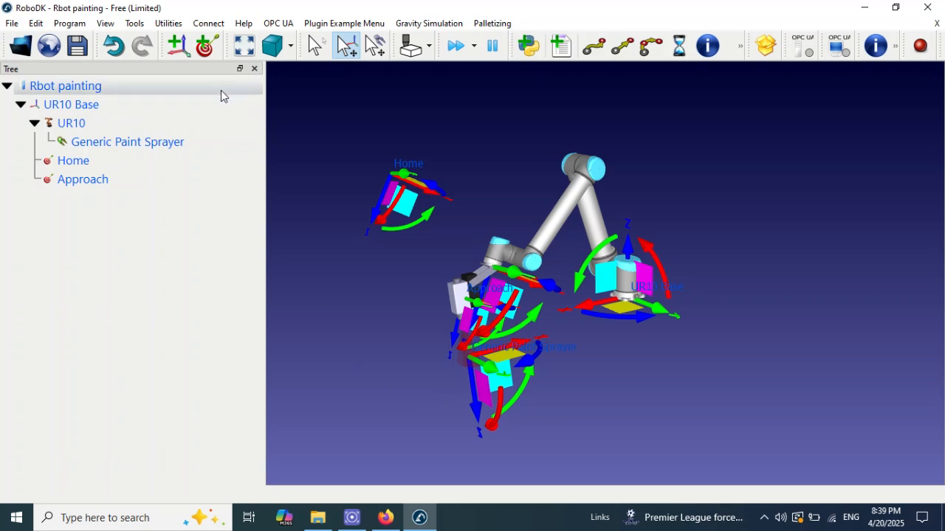
Step: Record the current sprayer pose below Approach as a third target and rename it C1
{"action": "left_click", "coordinate": [198, 49]}
{"action": "right_click", "coordinate": [129, 204]}
{"action": "left_click", "coordinate": [184, 270]}
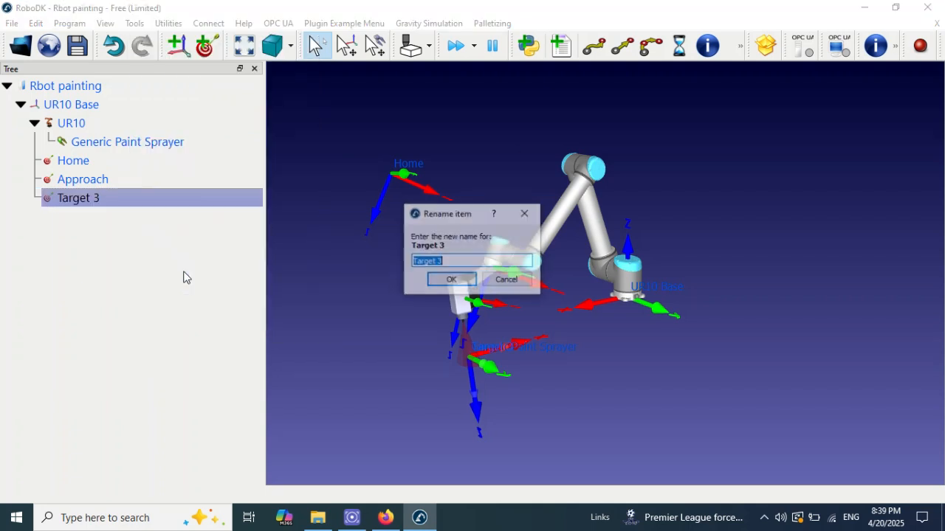
{"action": "type", "text": "C"}
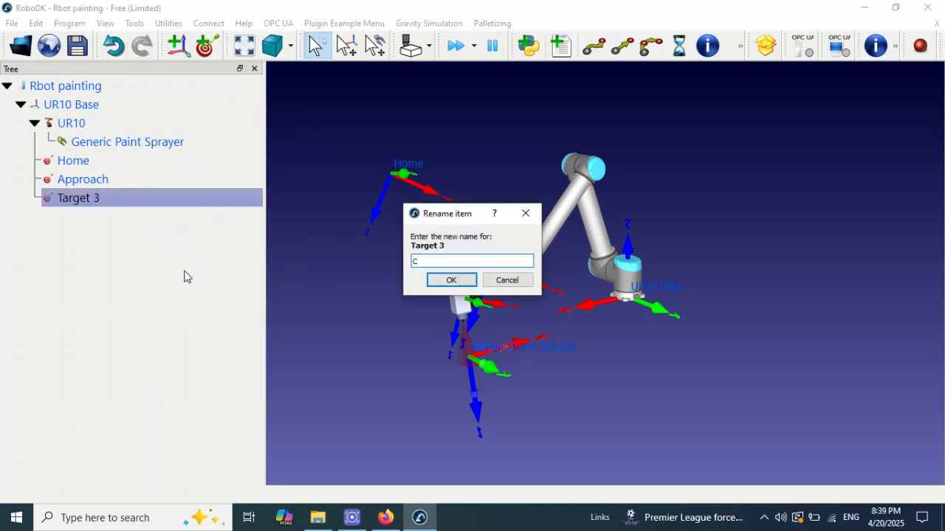
{"action": "type", "text": "1"}
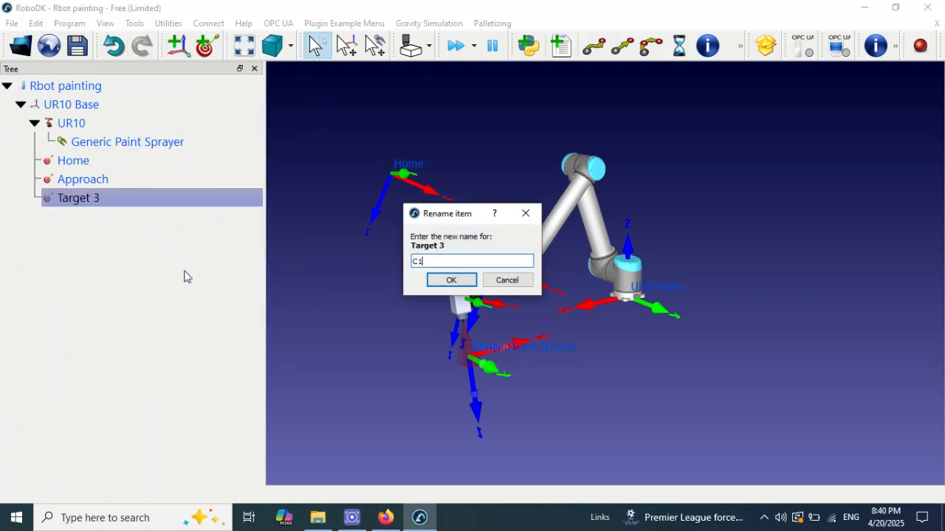
{"action": "left_click", "coordinate": [461, 283]}
Step: Run the robot through Home, Approach and C1 twice to check the path, and save the station
{"action": "double_click", "coordinate": [108, 165]}
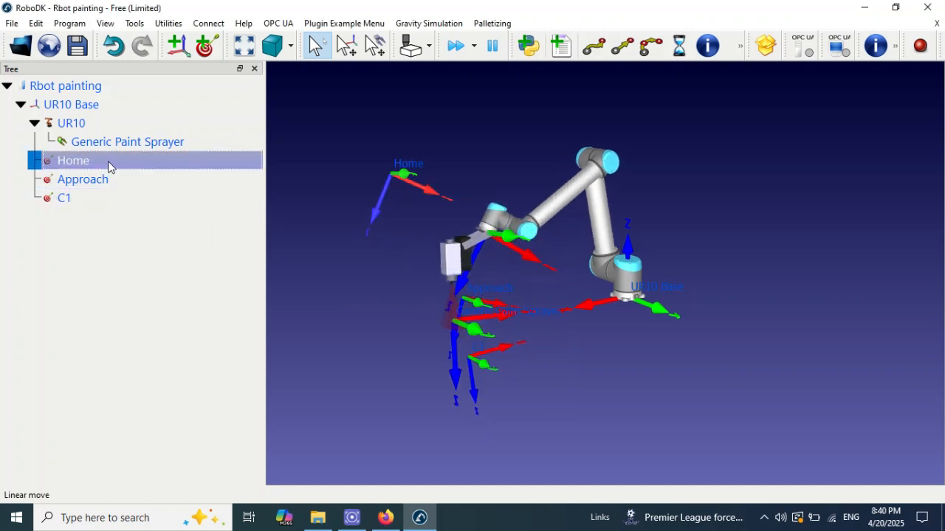
{"action": "double_click", "coordinate": [107, 179]}
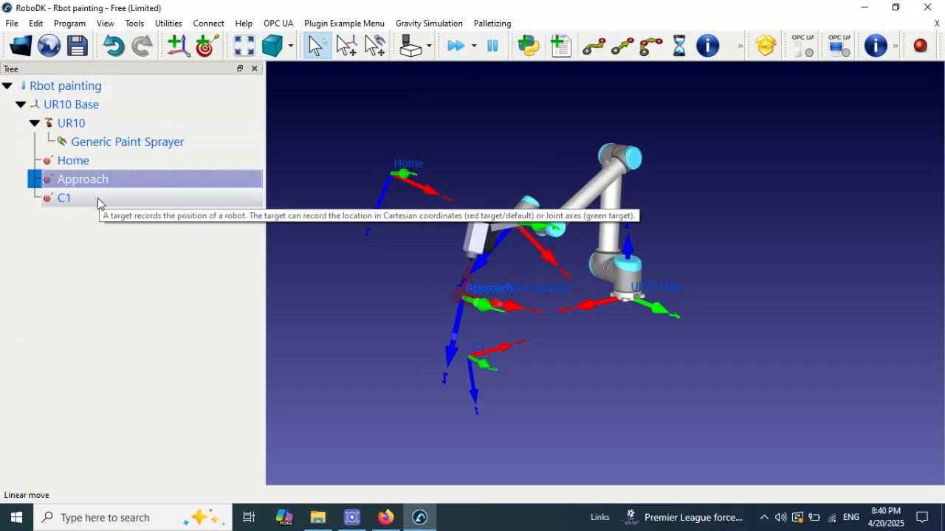
{"action": "double_click", "coordinate": [98, 197]}
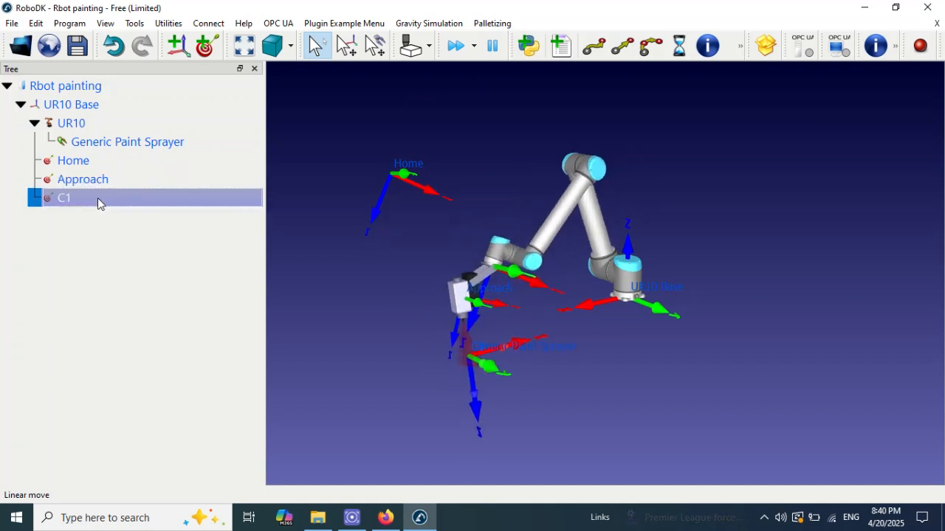
{"action": "double_click", "coordinate": [84, 166]}
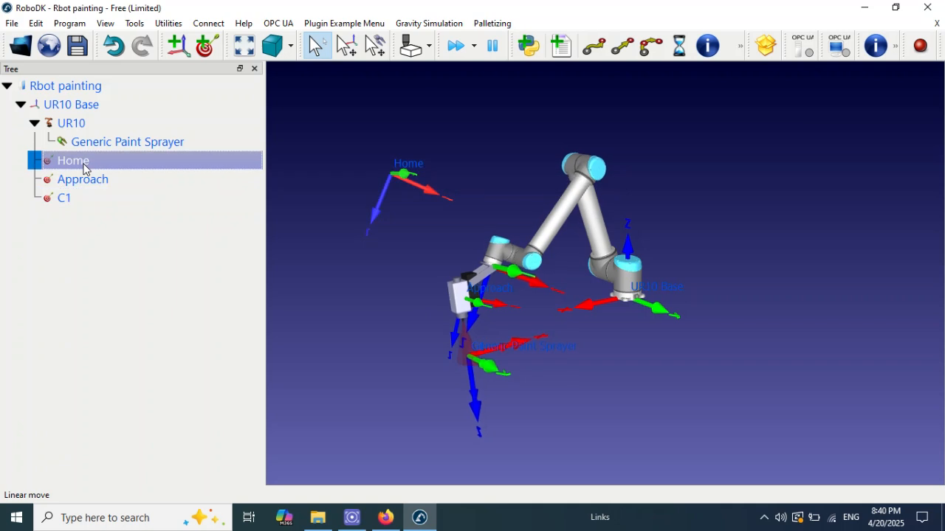
{"action": "double_click", "coordinate": [95, 182]}
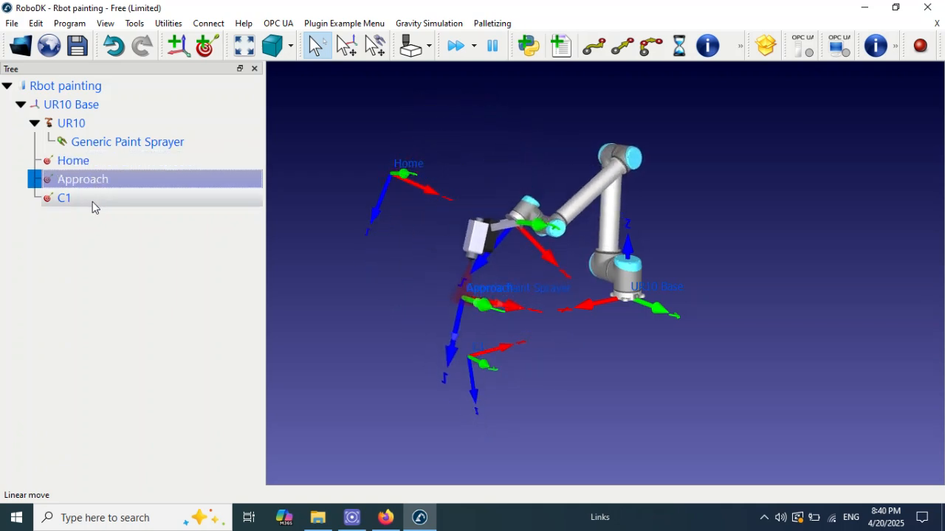
{"action": "double_click", "coordinate": [92, 199]}
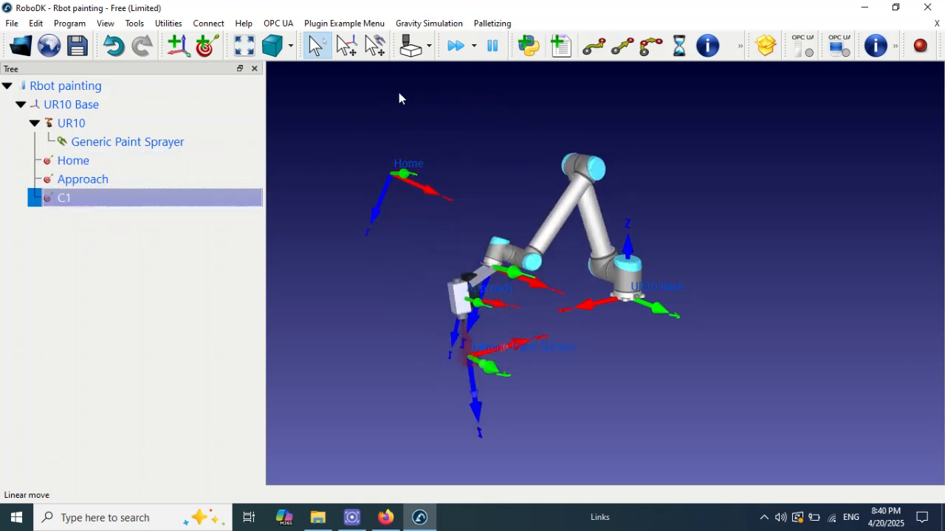
{"action": "key", "text": "ctrl+s"}
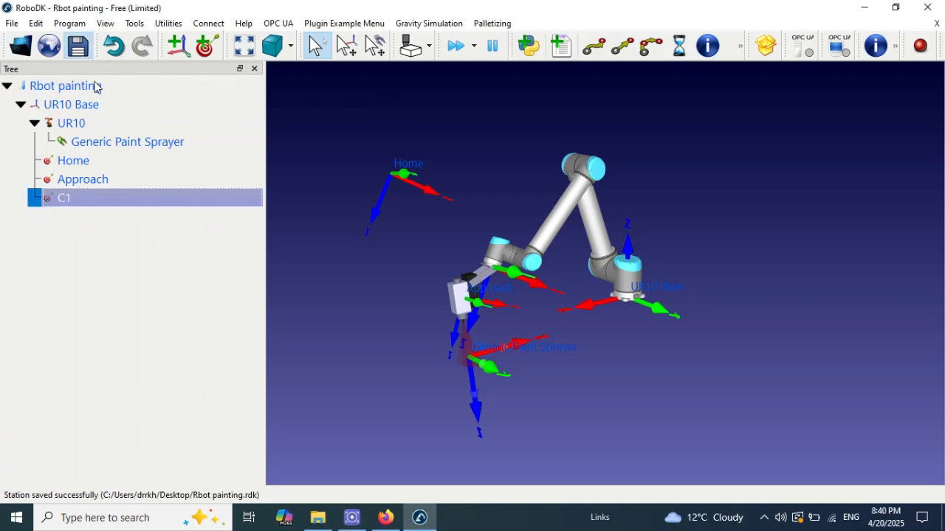
Step: Check the sequence once more by moving the robot to Home, Approach and C1
{"action": "double_click", "coordinate": [104, 161]}
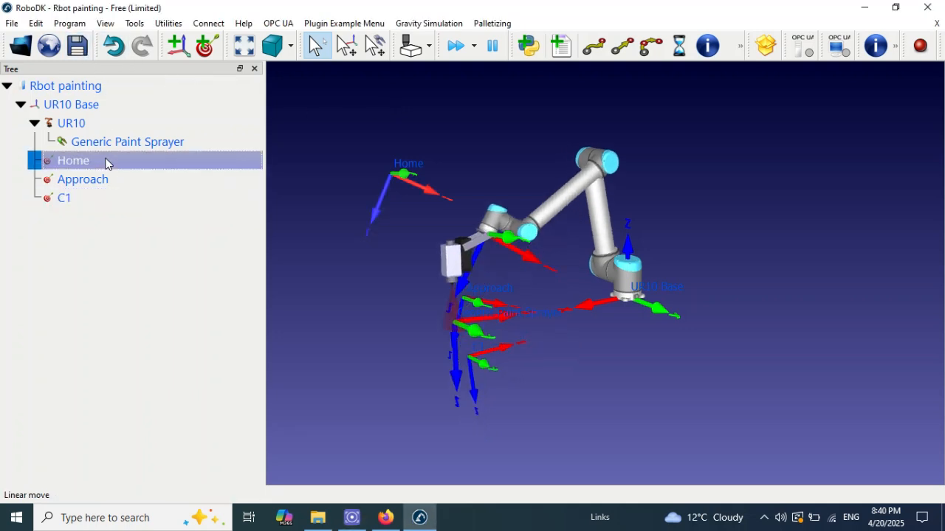
{"action": "double_click", "coordinate": [110, 180]}
{"action": "double_click", "coordinate": [109, 198]}
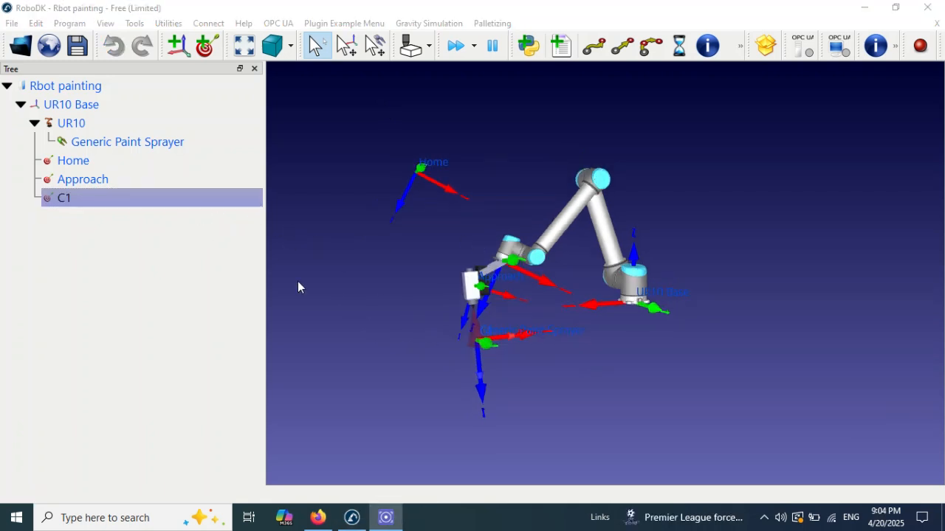
Step: Move the paint sprayer from C1 to a neighbouring painting position, sideways and farther out from the robot base
{"action": "mouse_move", "coordinate": [553, 318]}
{"action": "left_mouse_down"}
{"action": "mouse_move", "coordinate": [606, 340]}
{"action": "mouse_move", "coordinate": [607, 313]}
{"action": "left_mouse_up"}
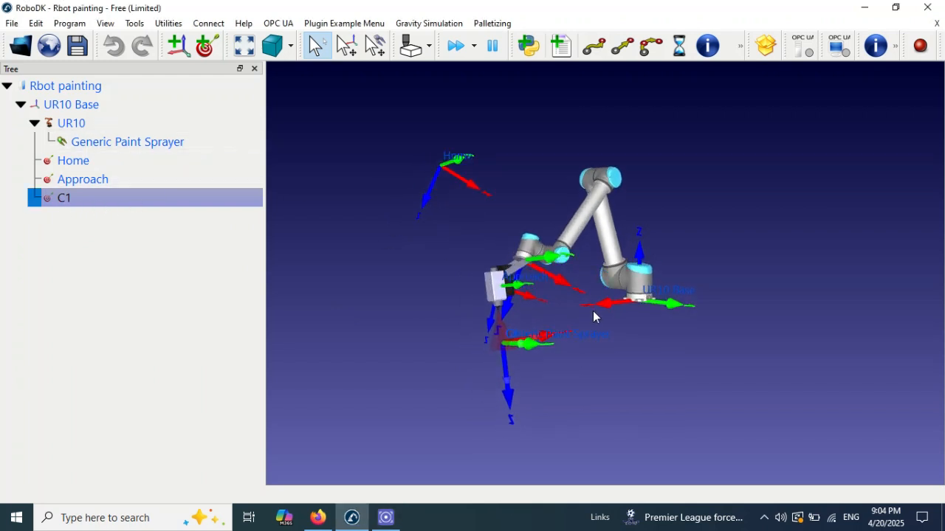
{"action": "key", "text": "alt"}
{"action": "left_click_drag", "start_coordinate": [528, 349], "coordinate": [574, 350]}
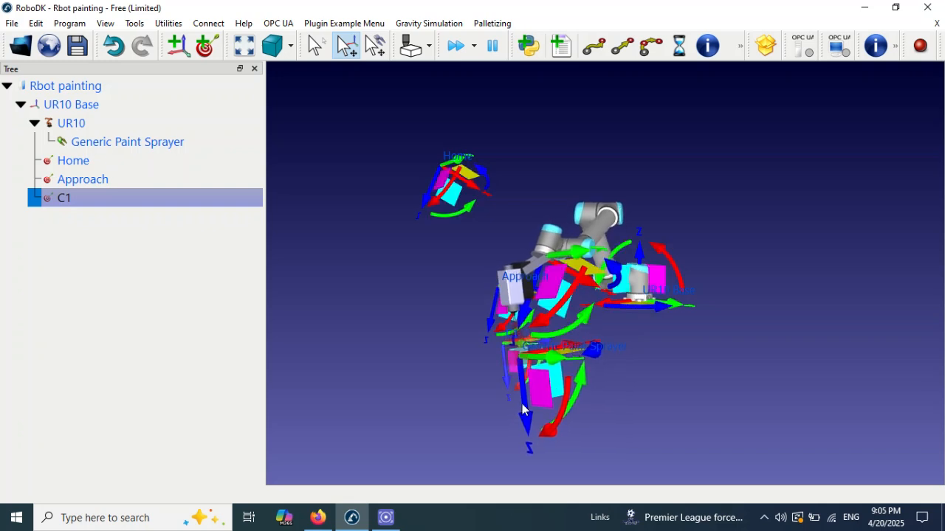
{"action": "key", "text": "Escape"}
Step: Record the sprayer's new position beside C1 as a target and rename it C2
{"action": "left_click", "coordinate": [205, 46]}
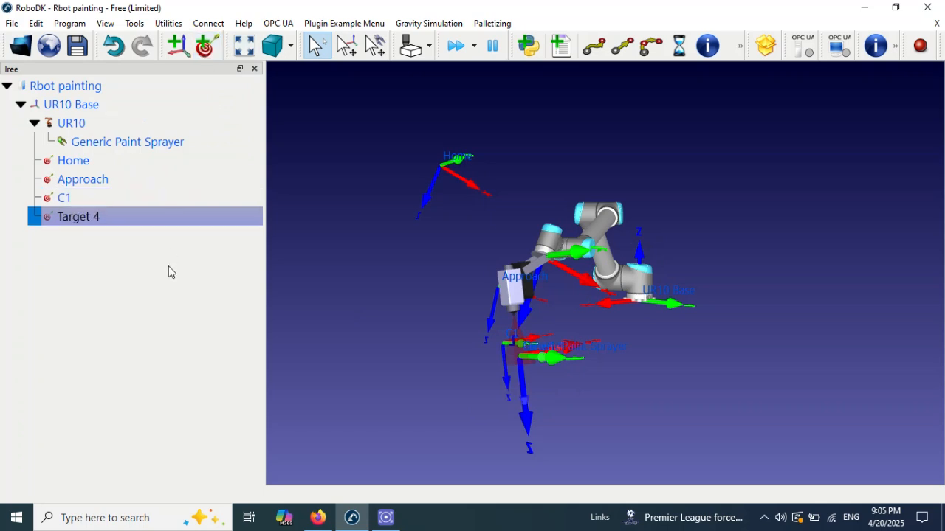
{"action": "right_click", "coordinate": [140, 223]}
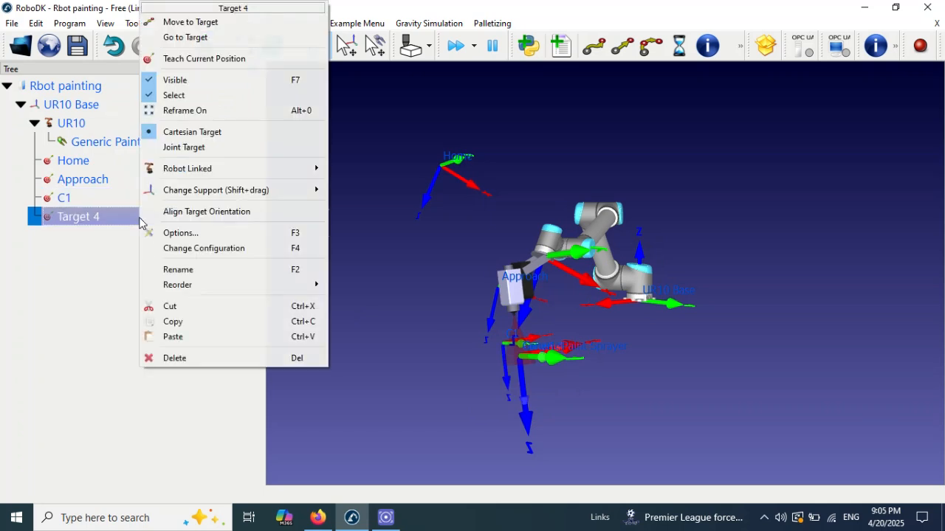
{"action": "left_click", "coordinate": [196, 270]}
{"action": "type", "text": "C2"}
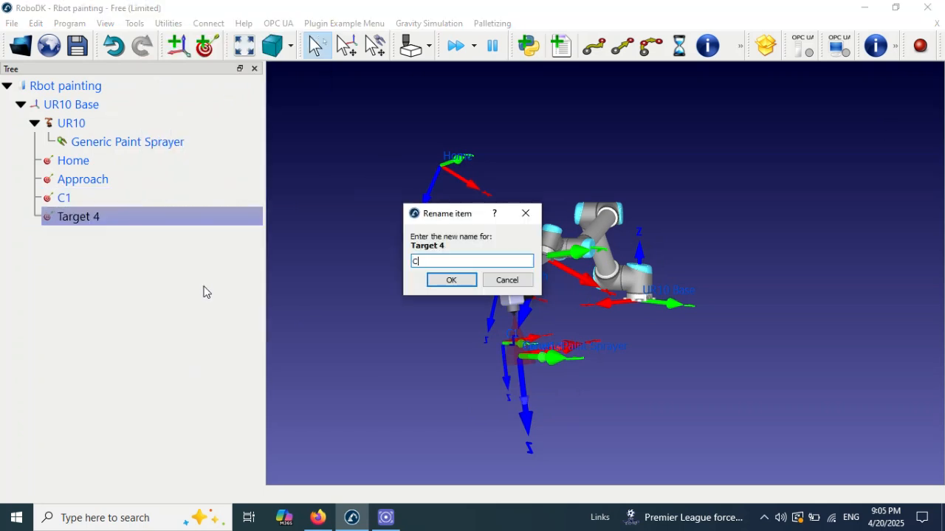
{"action": "left_click", "coordinate": [464, 282]}
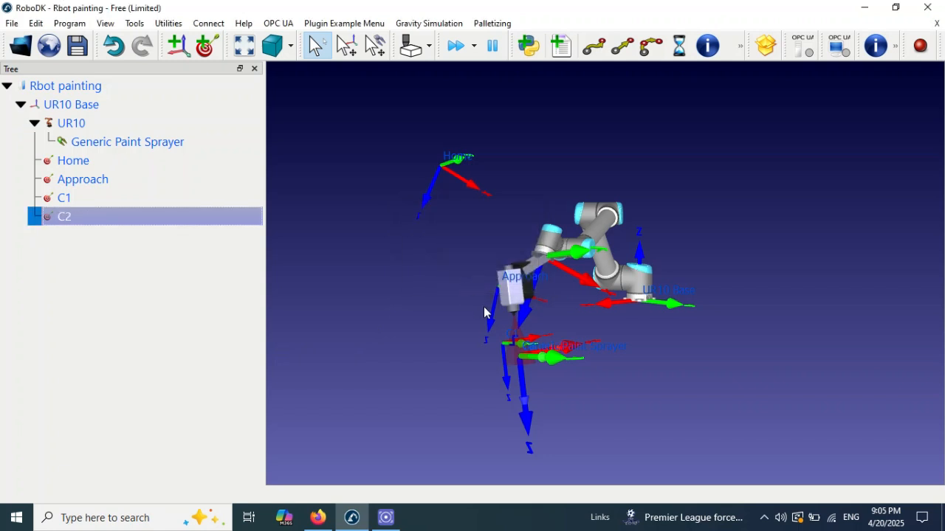
Step: Move the paint sprayer away from C2 to another painting position, sideways and closer to the robot base
{"action": "key", "text": "alt"}
{"action": "mouse_move", "coordinate": [552, 364]}
{"action": "left_mouse_down", "text": "alt"}
{"action": "mouse_move", "coordinate": [612, 341]}
{"action": "mouse_move", "coordinate": [643, 342]}
{"action": "mouse_move", "coordinate": [647, 351]}
{"action": "left_mouse_up", "text": "alt"}
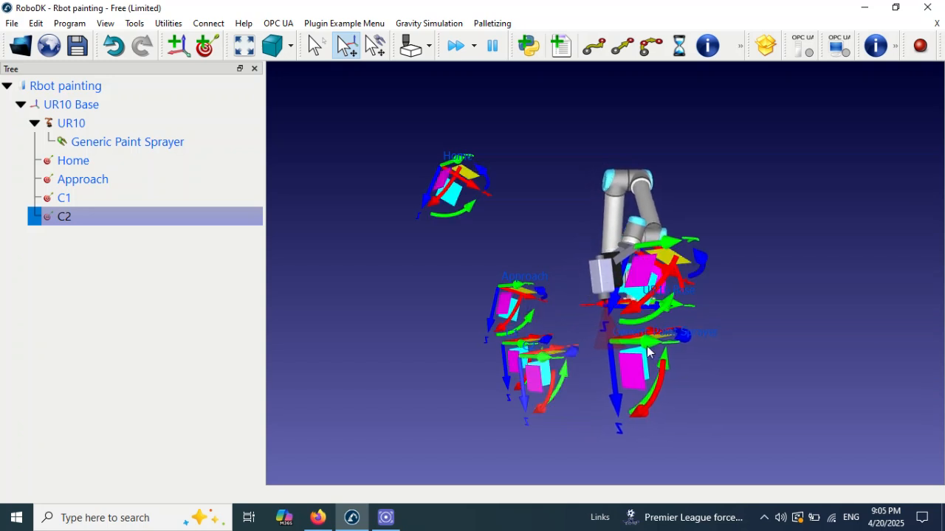
{"action": "left_click_drag", "start_coordinate": [704, 375], "coordinate": [609, 424]}
{"action": "left_click_drag", "start_coordinate": [657, 333], "coordinate": [611, 374], "text": "alt"}
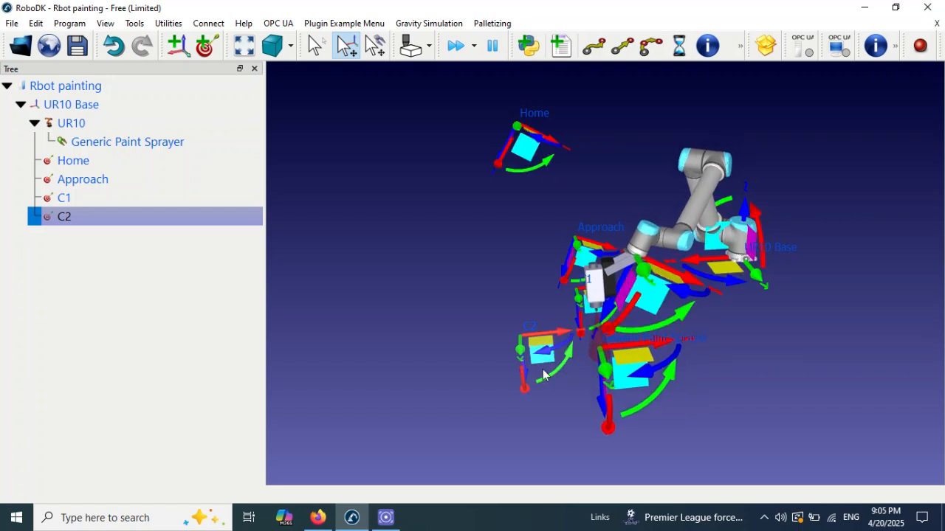
Step: Record the sprayer's position on the base side of C2 as a target and rename it C3
{"action": "left_click", "coordinate": [205, 46]}
{"action": "right_click", "coordinate": [143, 235]}
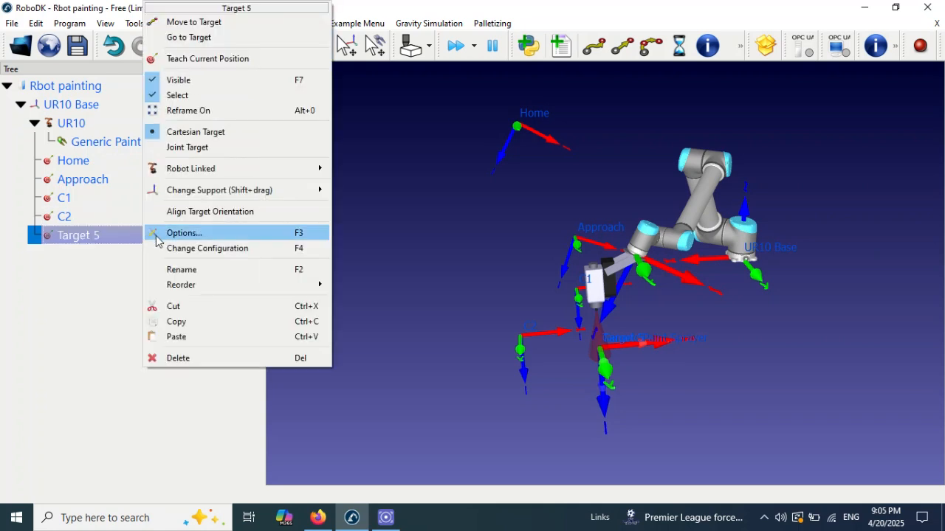
{"action": "left_click", "coordinate": [203, 272]}
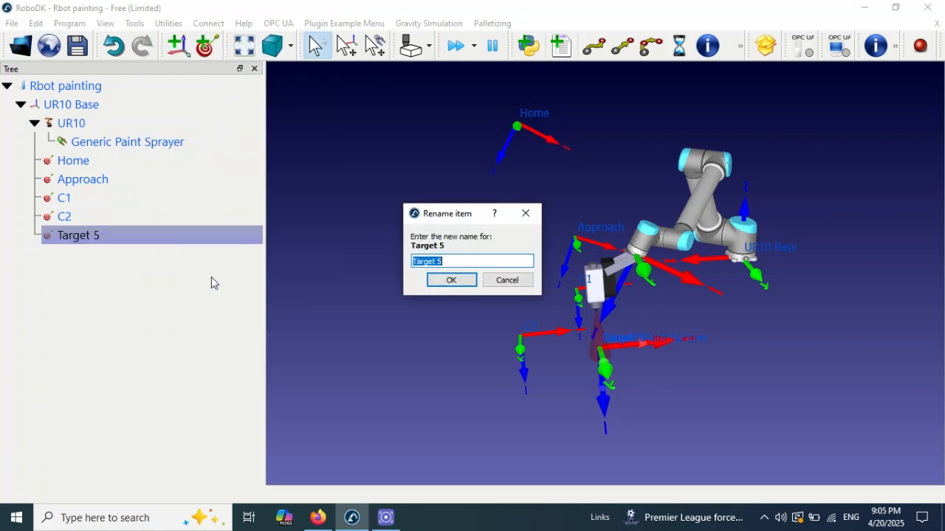
{"action": "type", "text": "C3"}
{"action": "left_click", "coordinate": [448, 282]}
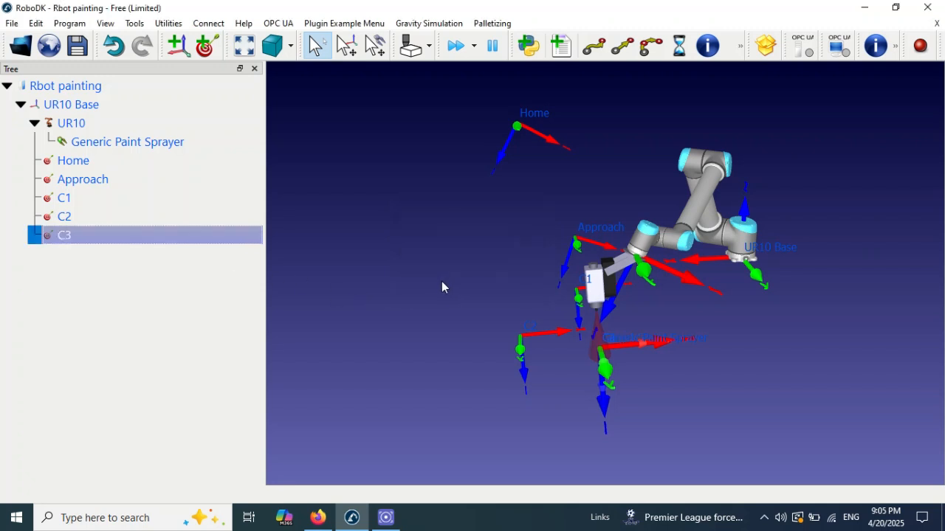
Step: Check all recorded targets by moving the robot through Home, Approach, C1, C2 and C3
{"action": "double_click", "coordinate": [95, 163]}
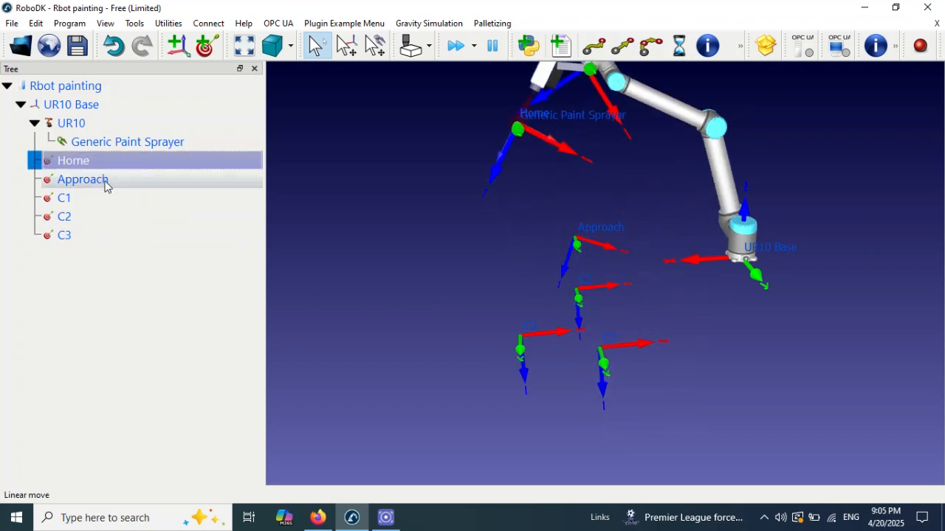
{"action": "left_click", "coordinate": [112, 190]}
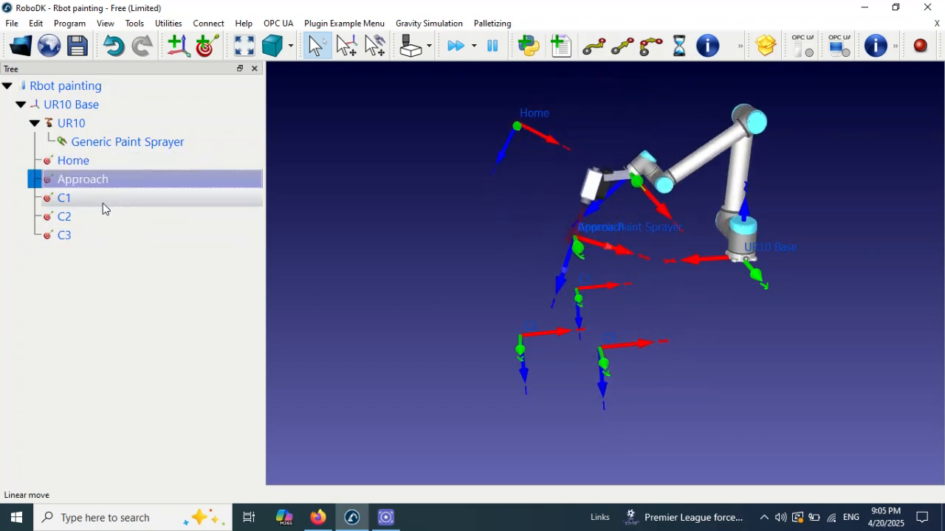
{"action": "double_click", "coordinate": [103, 203]}
{"action": "double_click", "coordinate": [88, 219]}
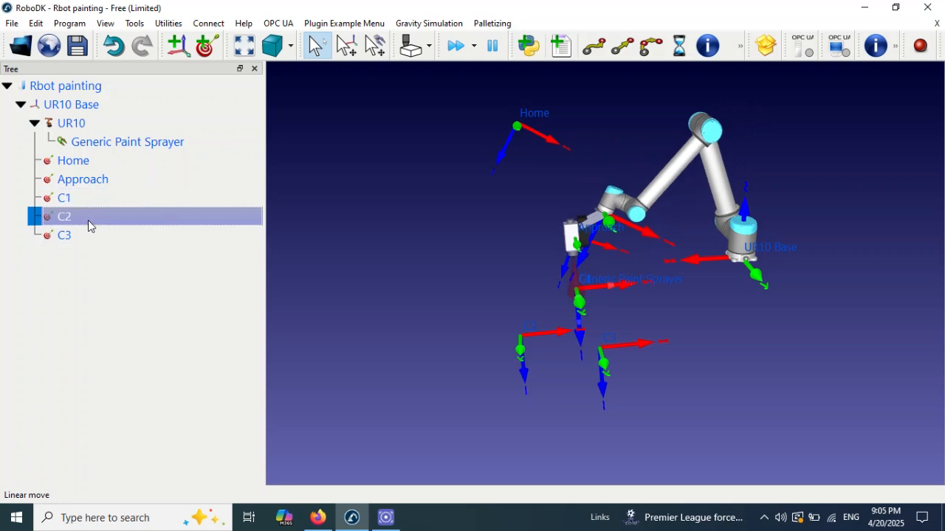
{"action": "double_click", "coordinate": [99, 235]}
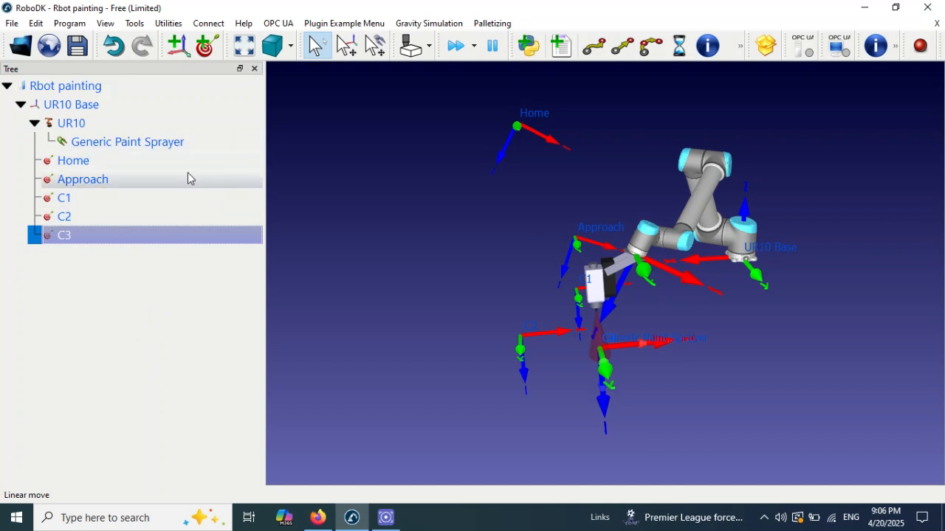
Step: Create a new robot program and delete its MoveJ (C3) instruction
{"action": "left_click", "coordinate": [561, 48]}
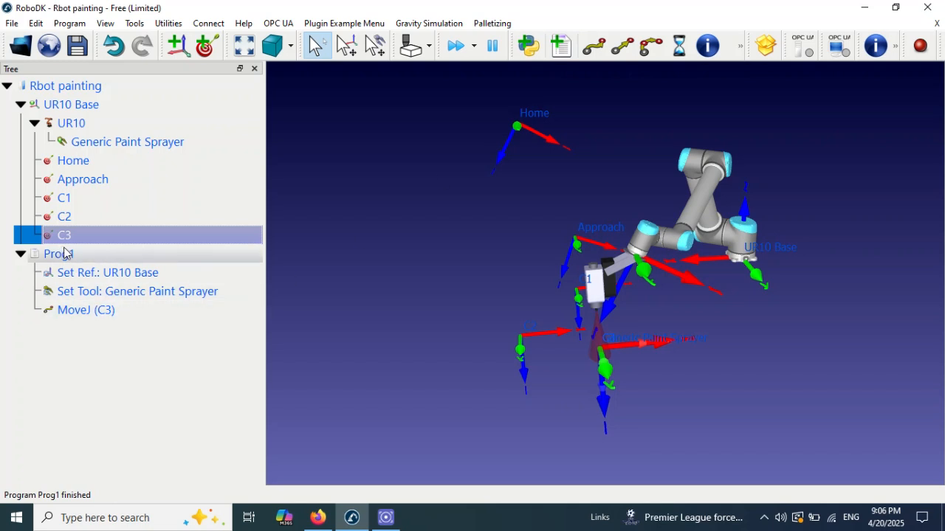
{"action": "left_click", "coordinate": [66, 257]}
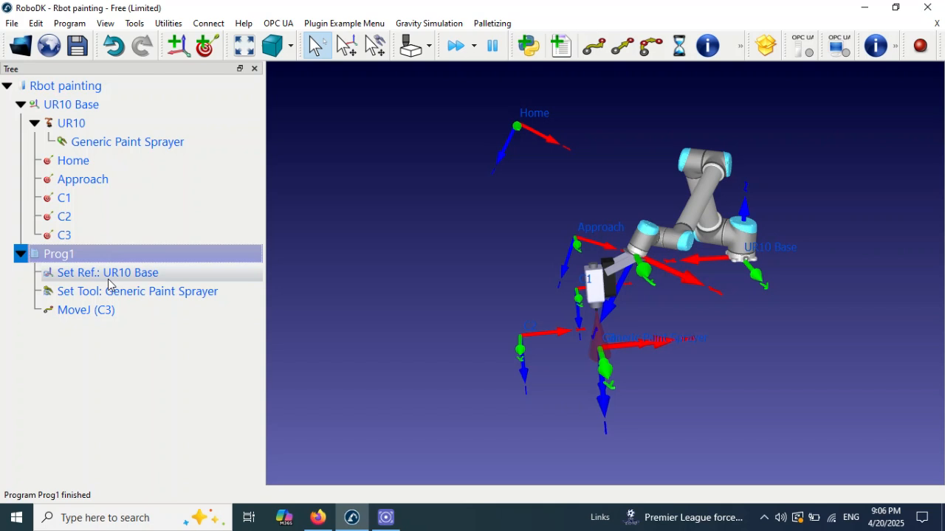
{"action": "left_click", "coordinate": [140, 277]}
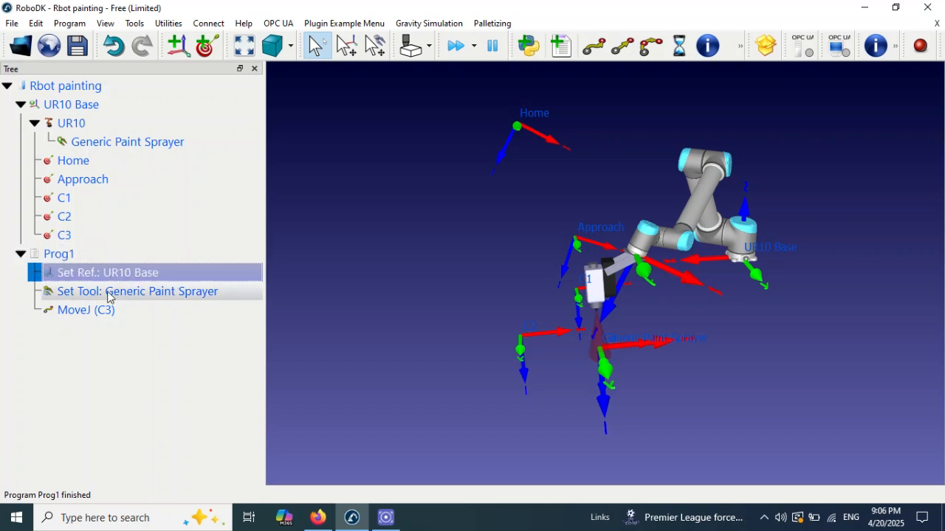
{"action": "left_click", "coordinate": [124, 295]}
{"action": "left_click", "coordinate": [94, 315]}
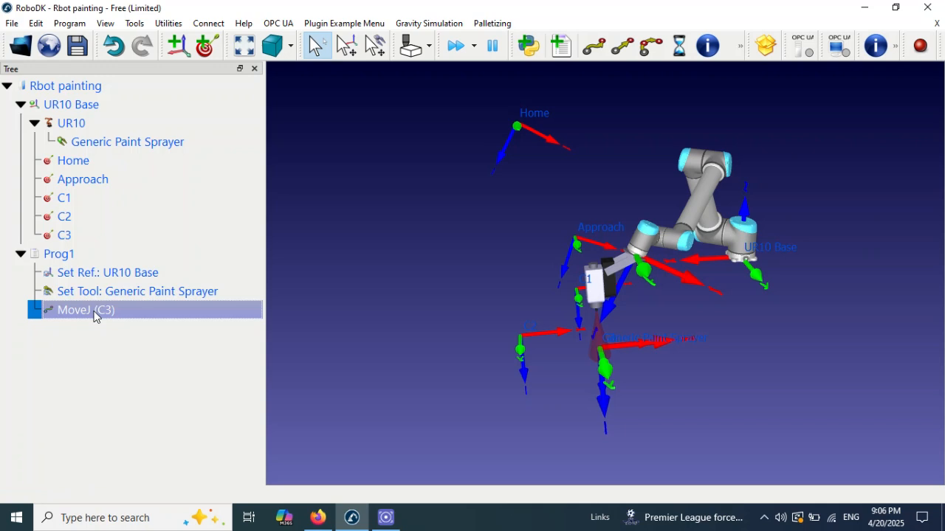
{"action": "right_click", "coordinate": [101, 313]}
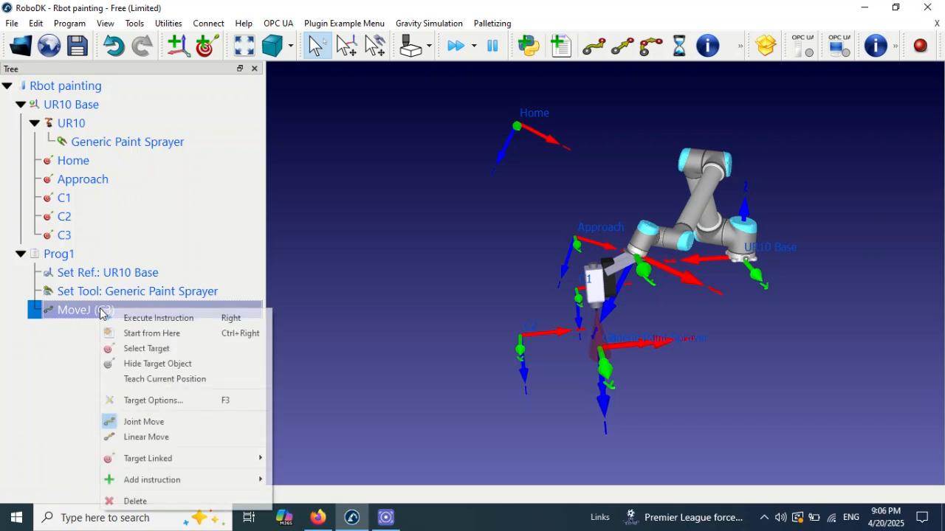
{"action": "left_click", "coordinate": [135, 501]}
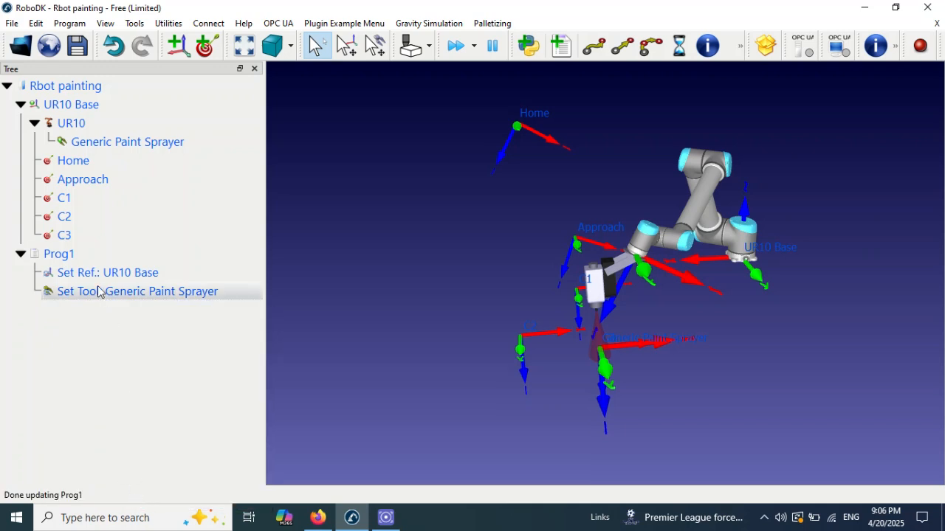
Step: Add joint movements to the Home and Approach targets, in that order, to Prog1
{"action": "left_click", "coordinate": [70, 255]}
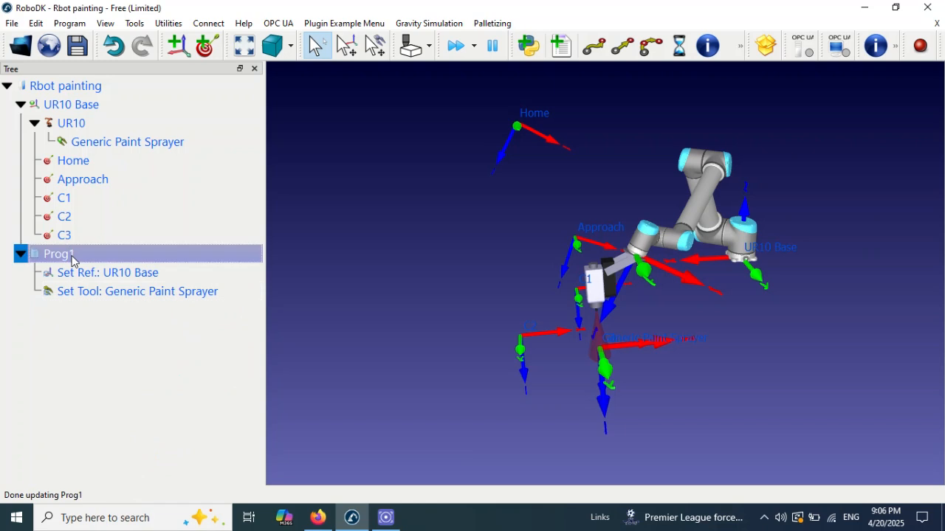
{"action": "double_click", "coordinate": [86, 161]}
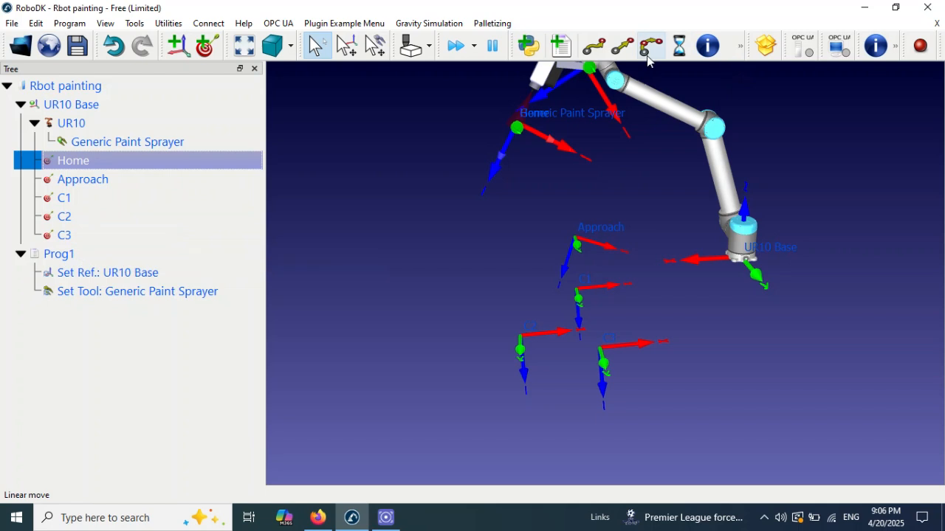
{"action": "left_click", "coordinate": [594, 48]}
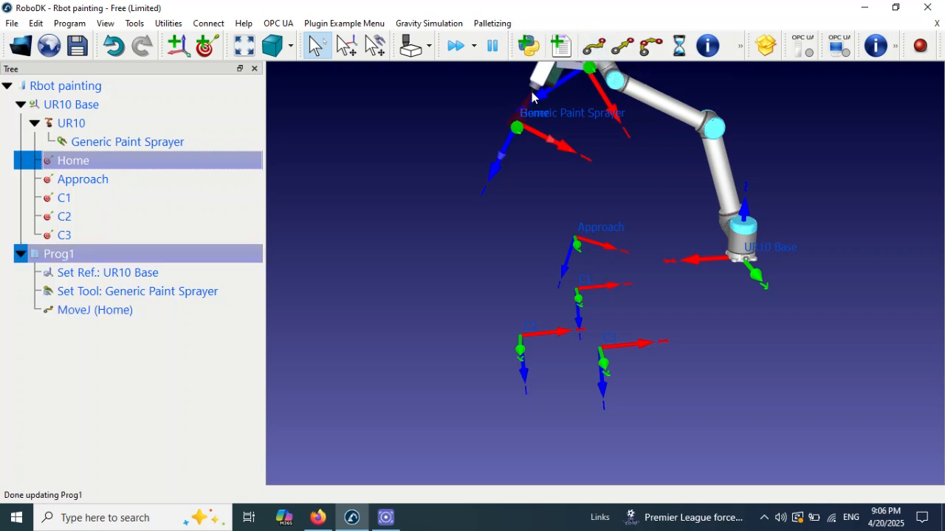
{"action": "left_click", "coordinate": [87, 179]}
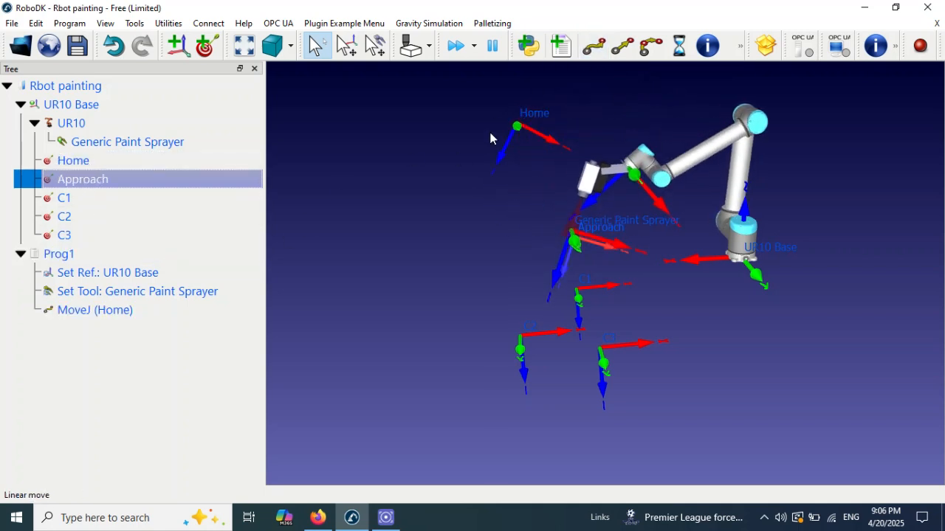
{"action": "left_click", "coordinate": [595, 47]}
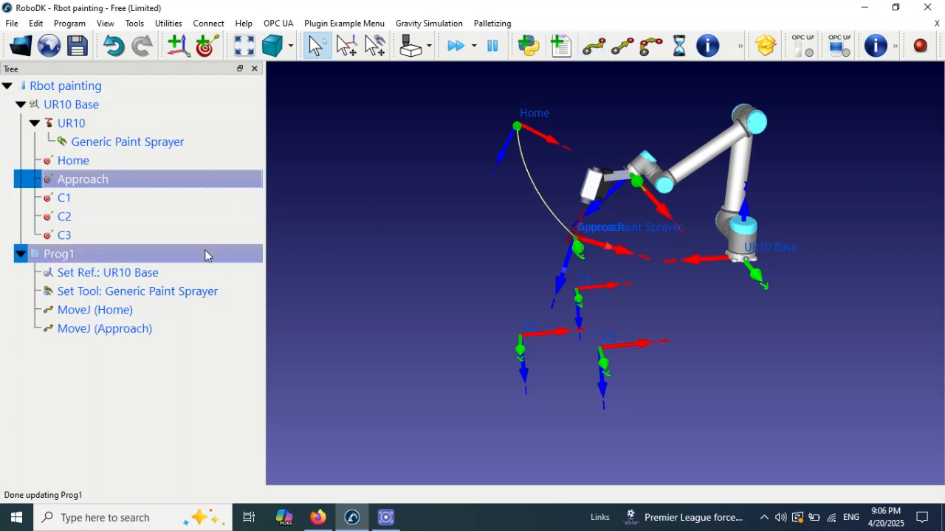
Step: Add a circular movement through targets C2 and C3 after the Approach move in Prog1
{"action": "double_click", "coordinate": [93, 202]}
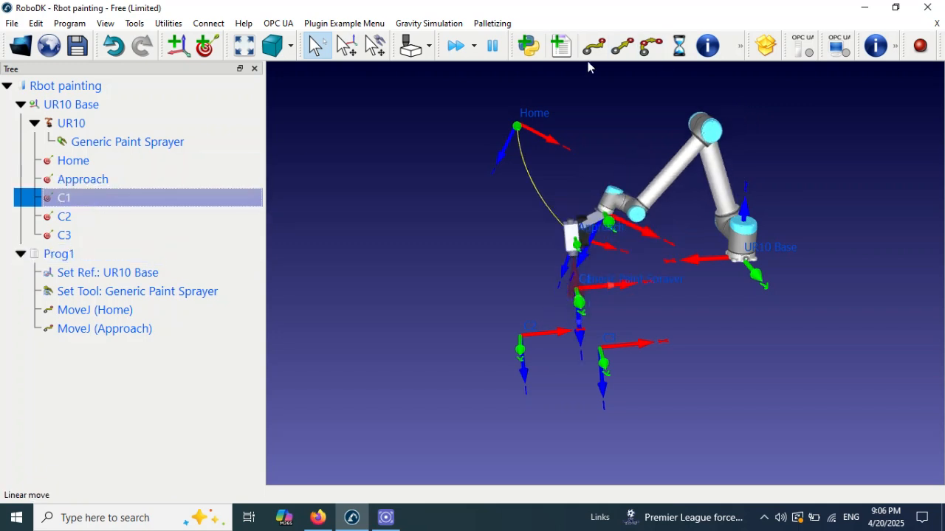
{"action": "left_click_drag", "start_coordinate": [556, 270], "coordinate": [643, 267]}
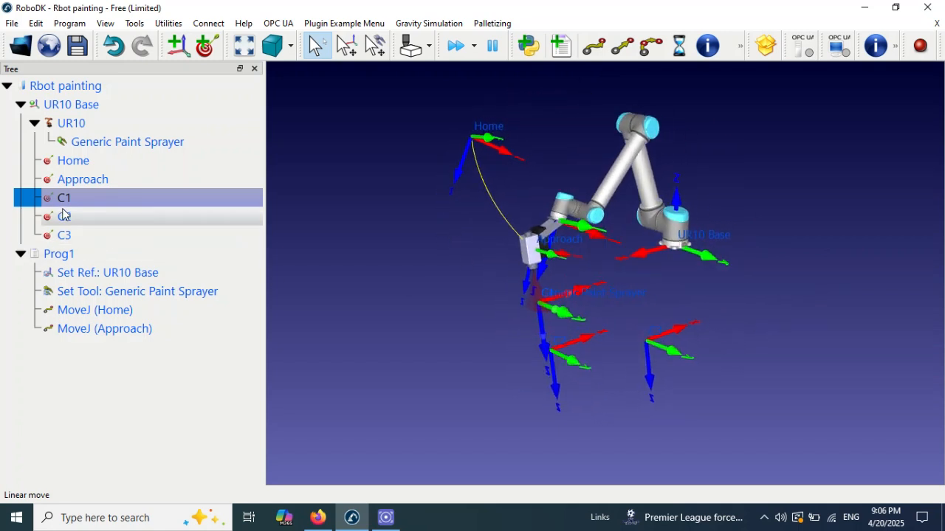
{"action": "left_click", "coordinate": [83, 218]}
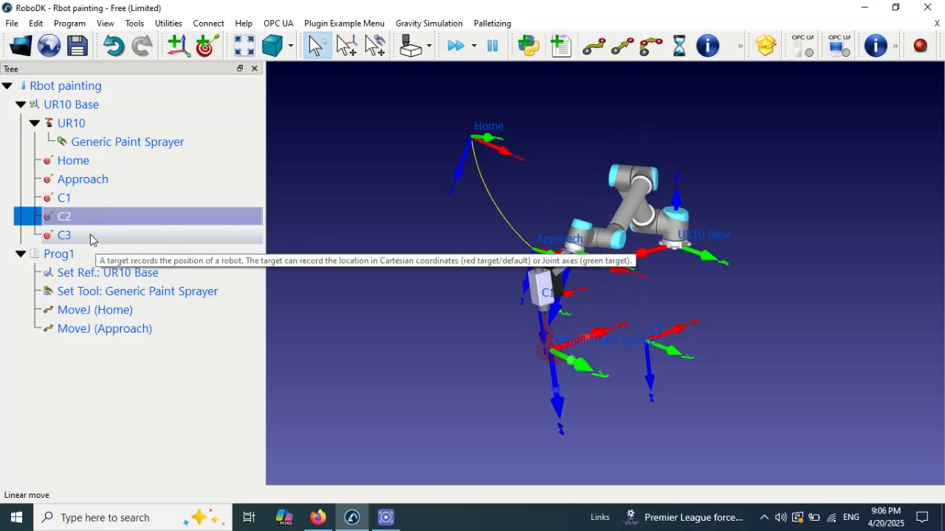
{"action": "left_click", "coordinate": [90, 236], "text": "shift"}
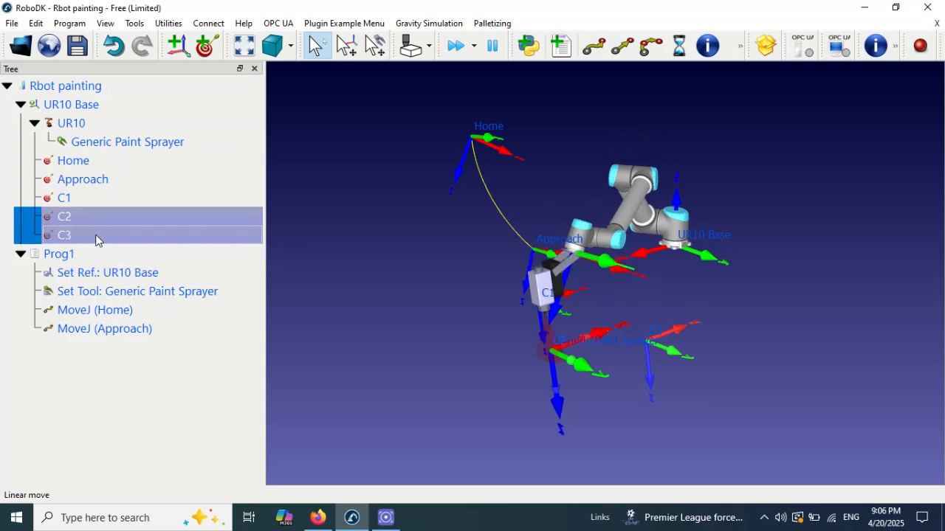
{"action": "left_click", "coordinate": [654, 53]}
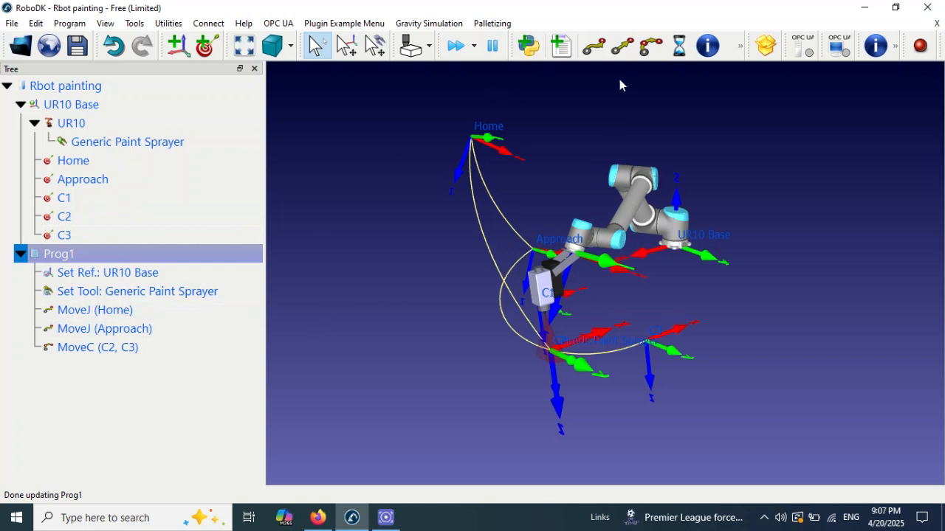
Step: Simulate Prog1 once, then turn on looping and run it again
{"action": "double_click", "coordinate": [86, 256]}
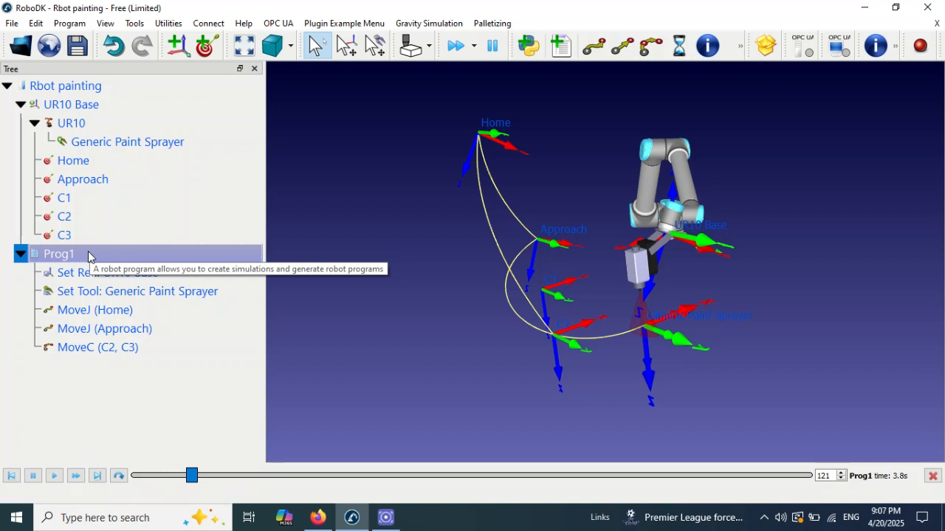
{"action": "right_click", "coordinate": [89, 256]}
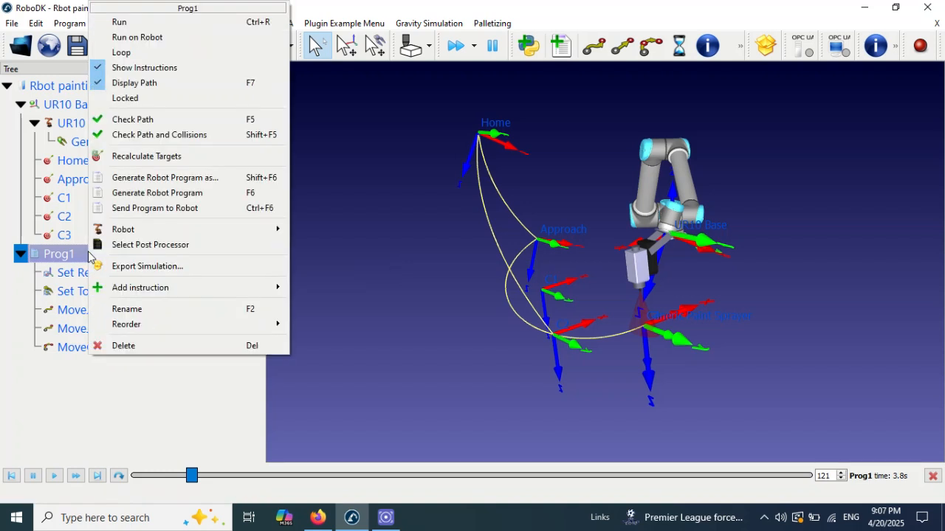
{"action": "left_click", "coordinate": [140, 55]}
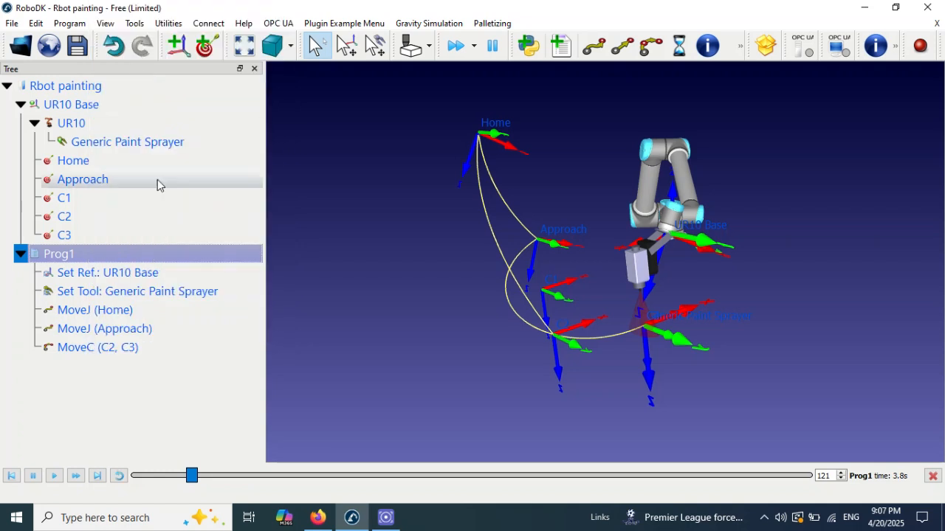
{"action": "double_click", "coordinate": [122, 257]}
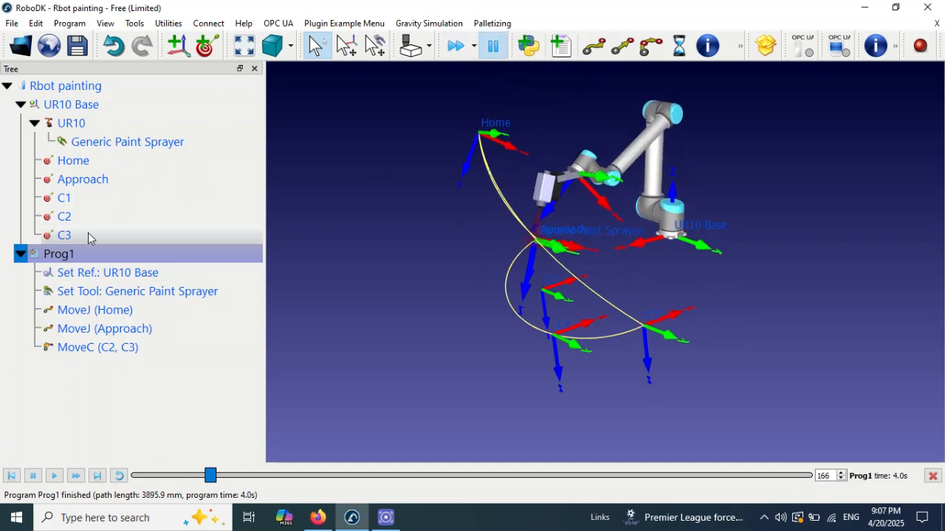
Step: Add a joint movement back to Home after the MoveC (C2, C3) instruction in Prog1
{"action": "left_click", "coordinate": [100, 346]}
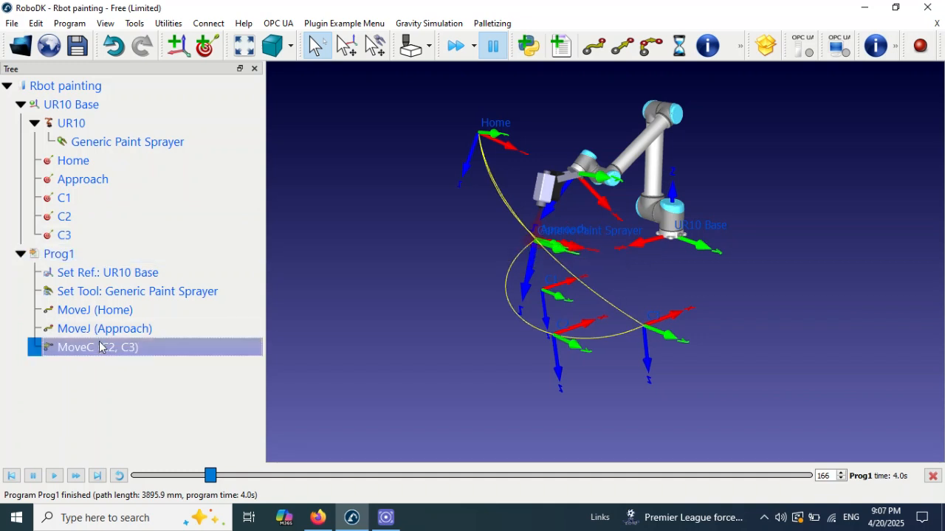
{"action": "left_click", "coordinate": [83, 163]}
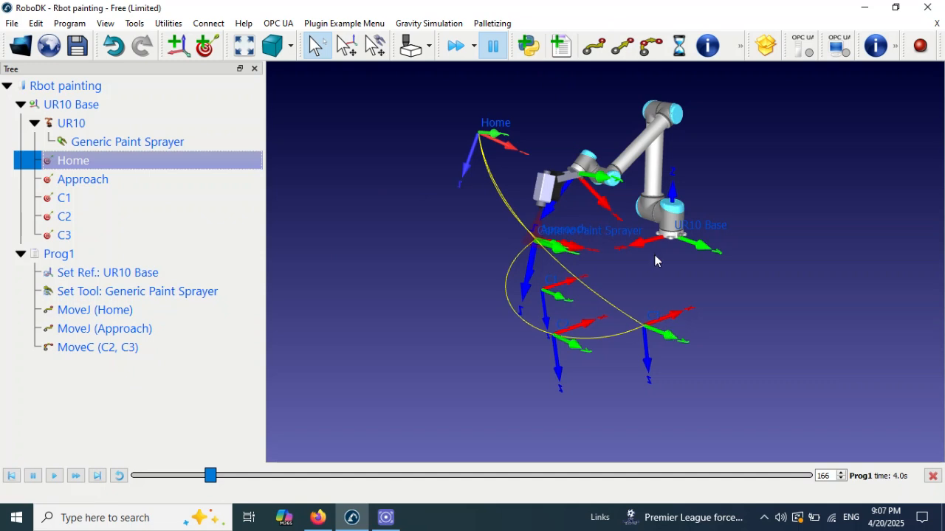
{"action": "left_click", "coordinate": [596, 49]}
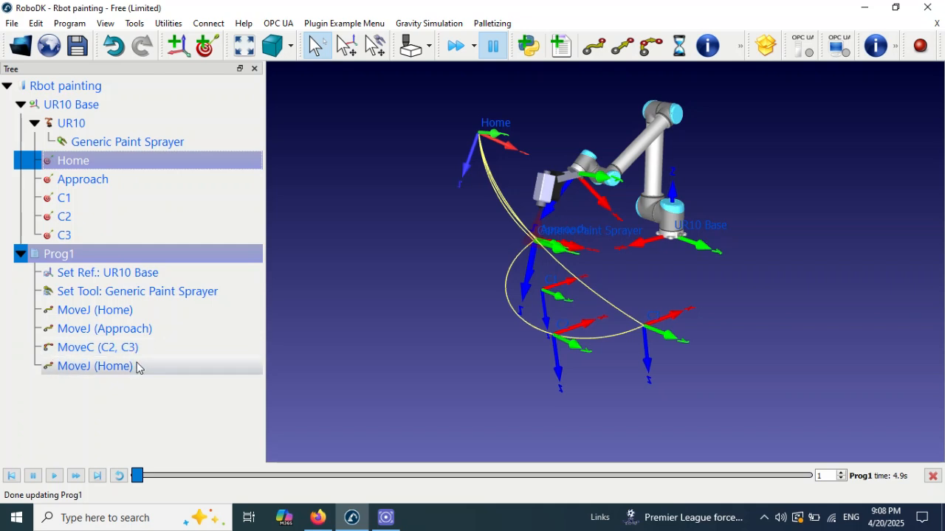
Step: Run the extended Prog1 in a loop and lower the simulation speed ratio to 0.9
{"action": "double_click", "coordinate": [107, 259]}
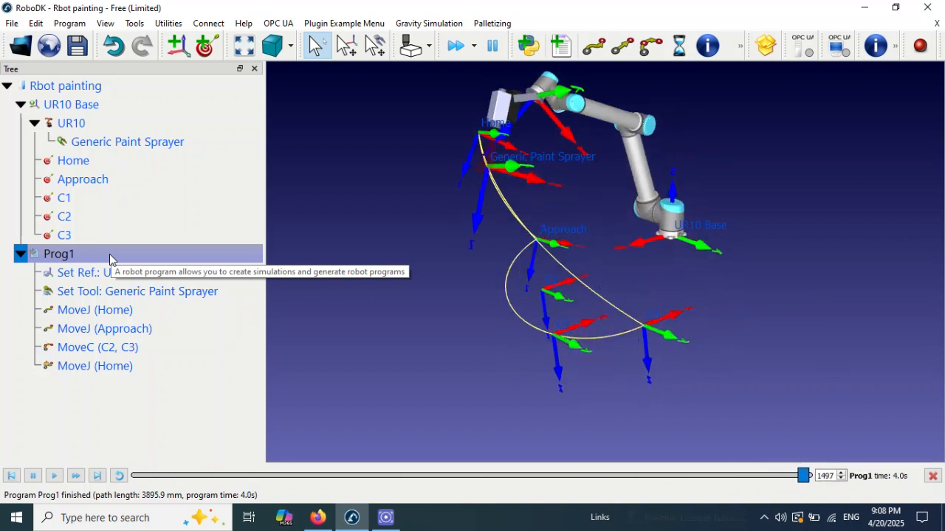
{"action": "right_click_drag", "start_coordinate": [474, 273], "coordinate": [384, 292]}
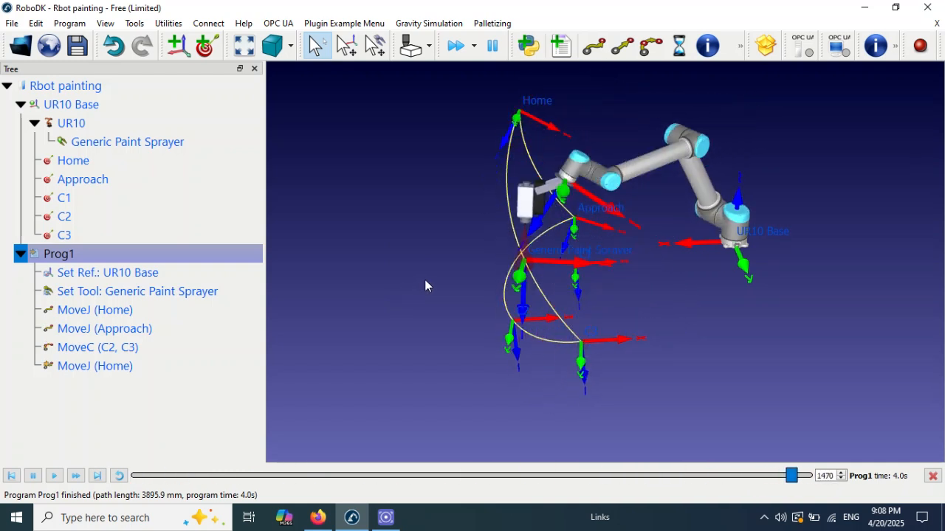
{"action": "left_click", "coordinate": [474, 47]}
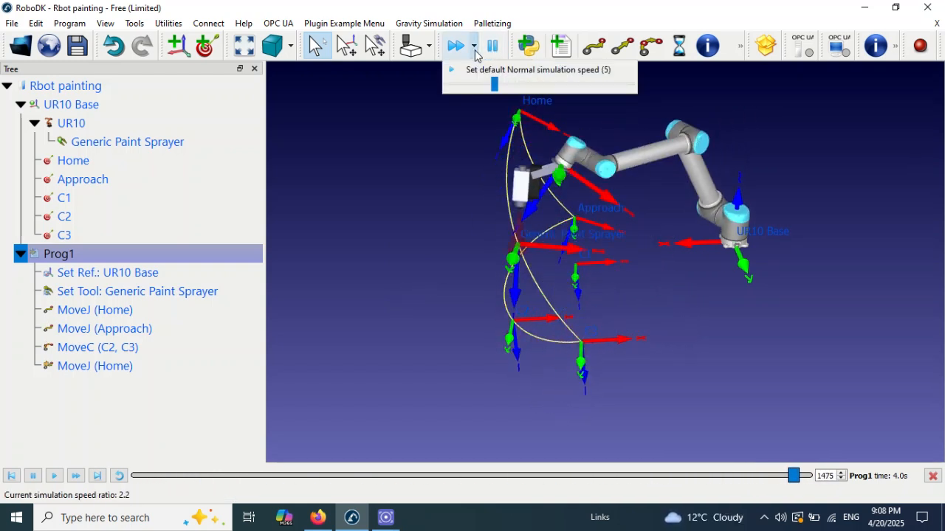
{"action": "left_click_drag", "start_coordinate": [497, 92], "coordinate": [489, 97]}
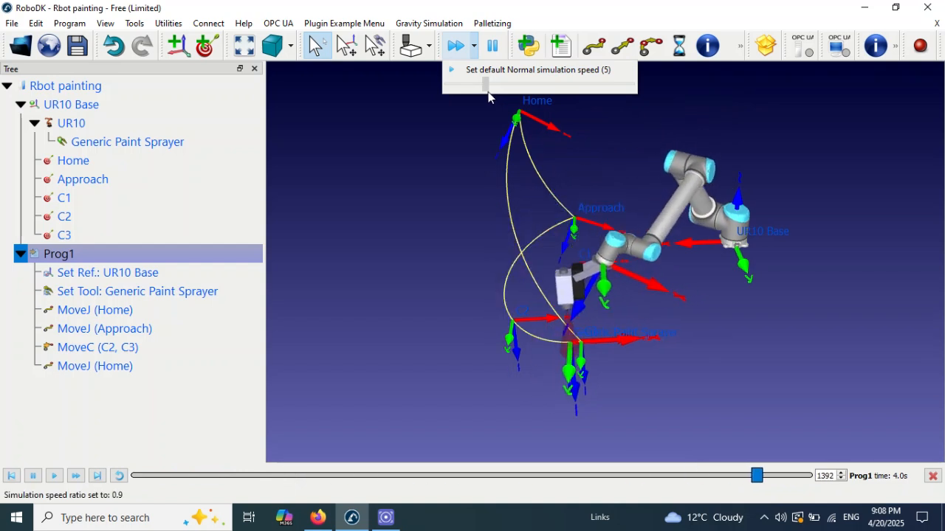
{"action": "left_click", "coordinate": [432, 224]}
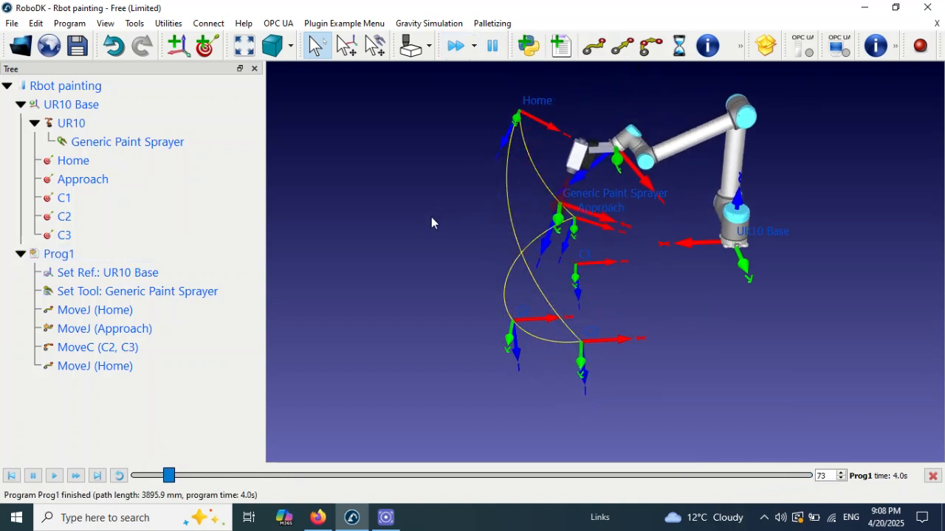